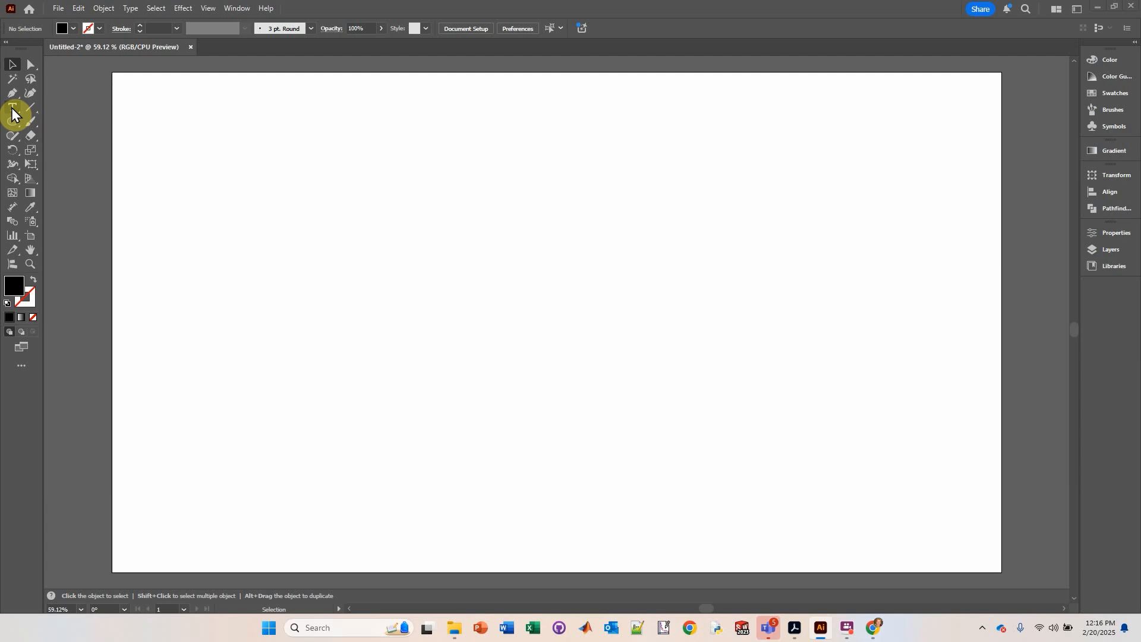
Step: Draw an area text box across the middle of the artboard, filling it with placeholder text
click(13, 108)
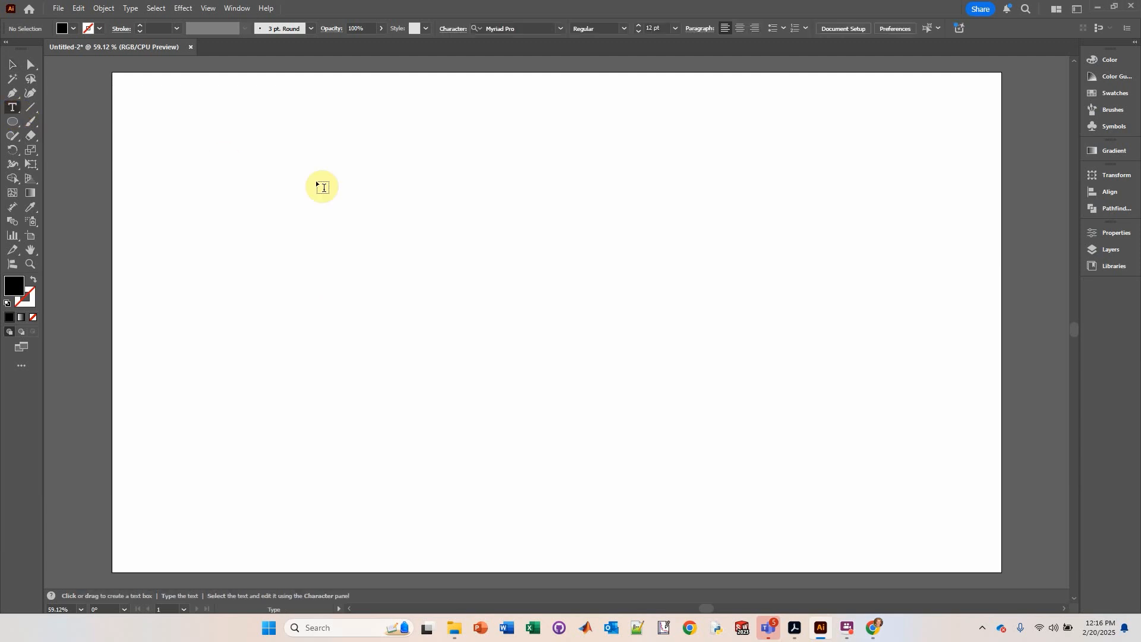
drag(329, 138, 763, 509)
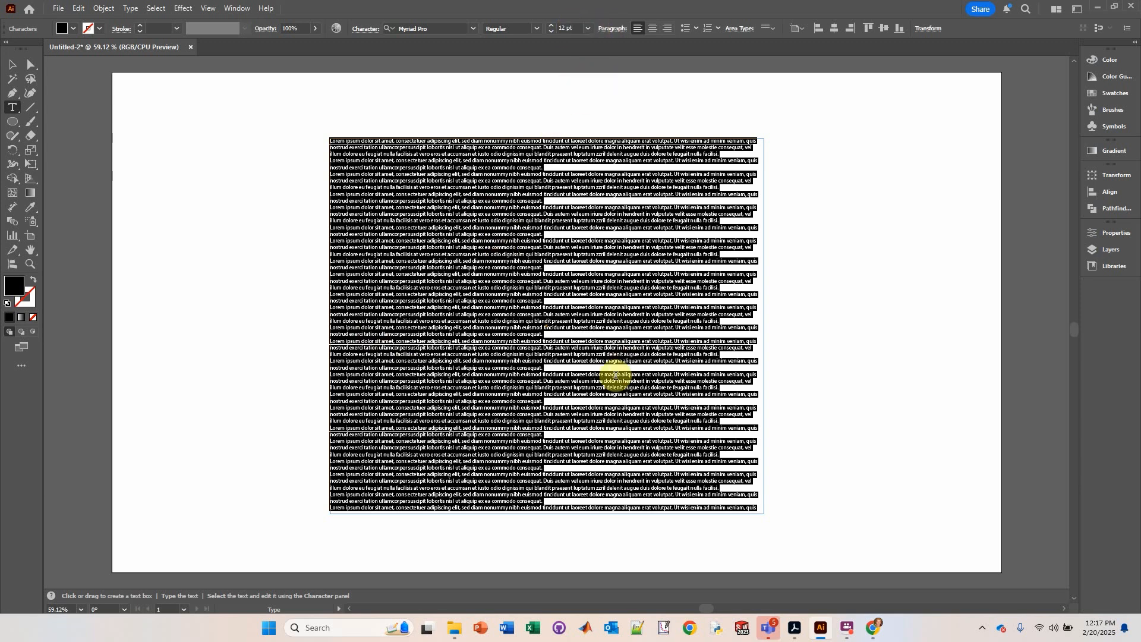
Step: Set the selected placeholder text's font size to 36 pt
click(588, 28)
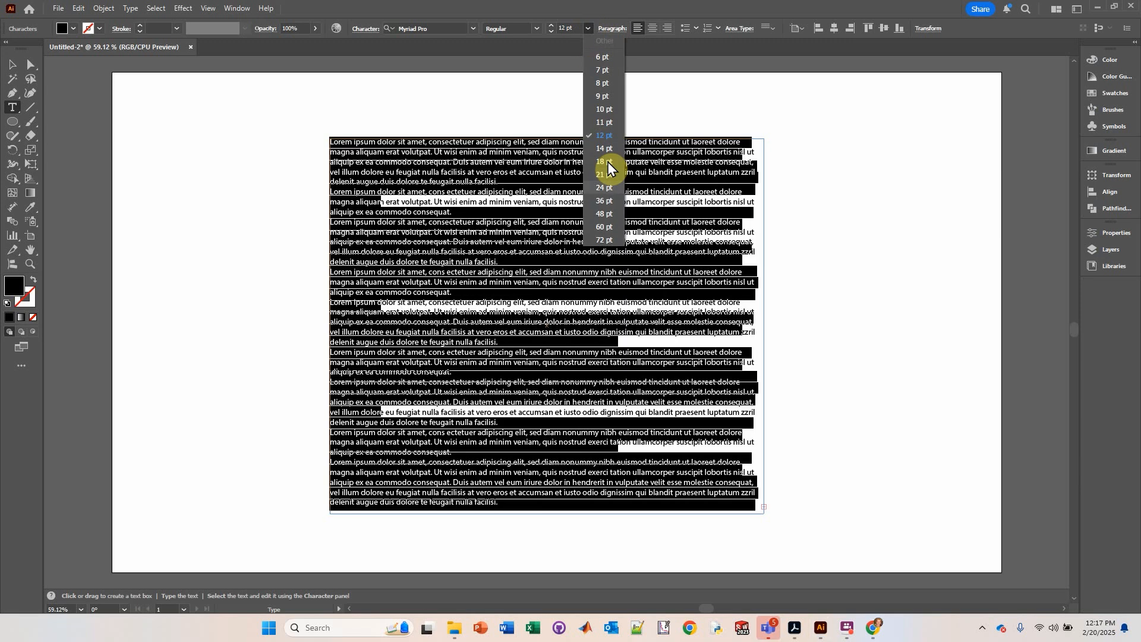
click(603, 201)
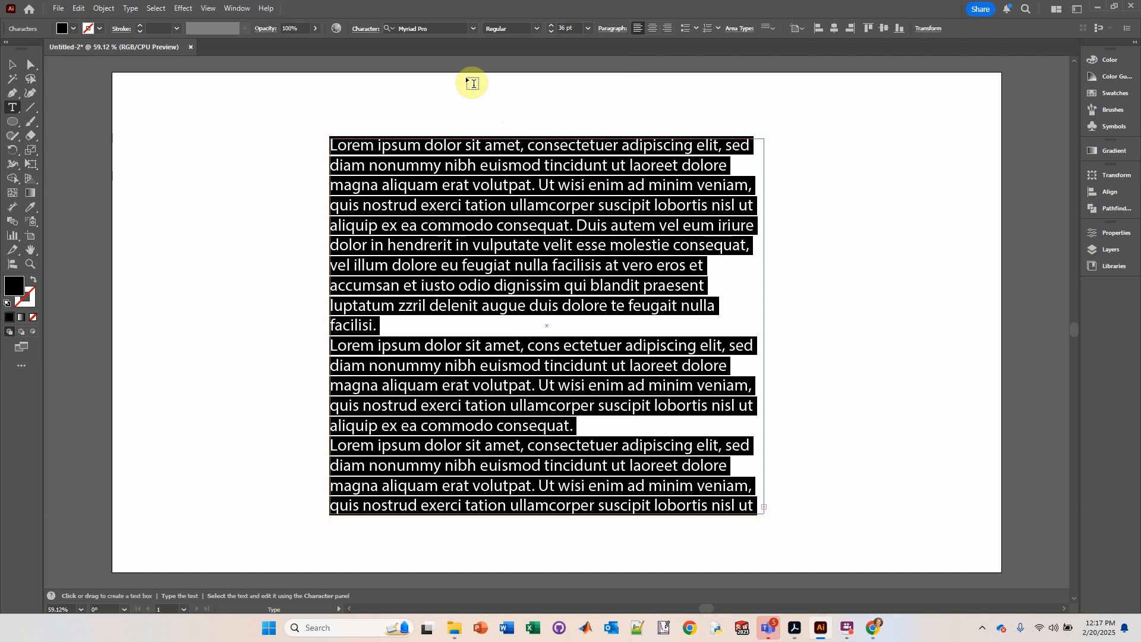
Step: Change the selected text's font to Arial
click(473, 31)
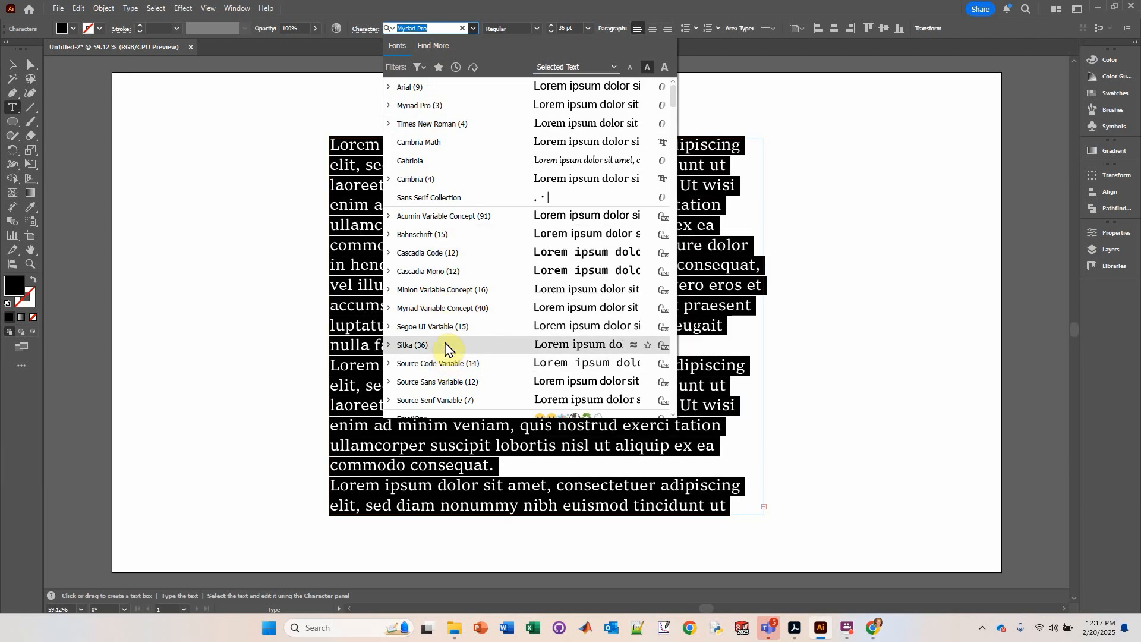
scroll(437, 357, down, 2)
scroll(429, 389, down, 1)
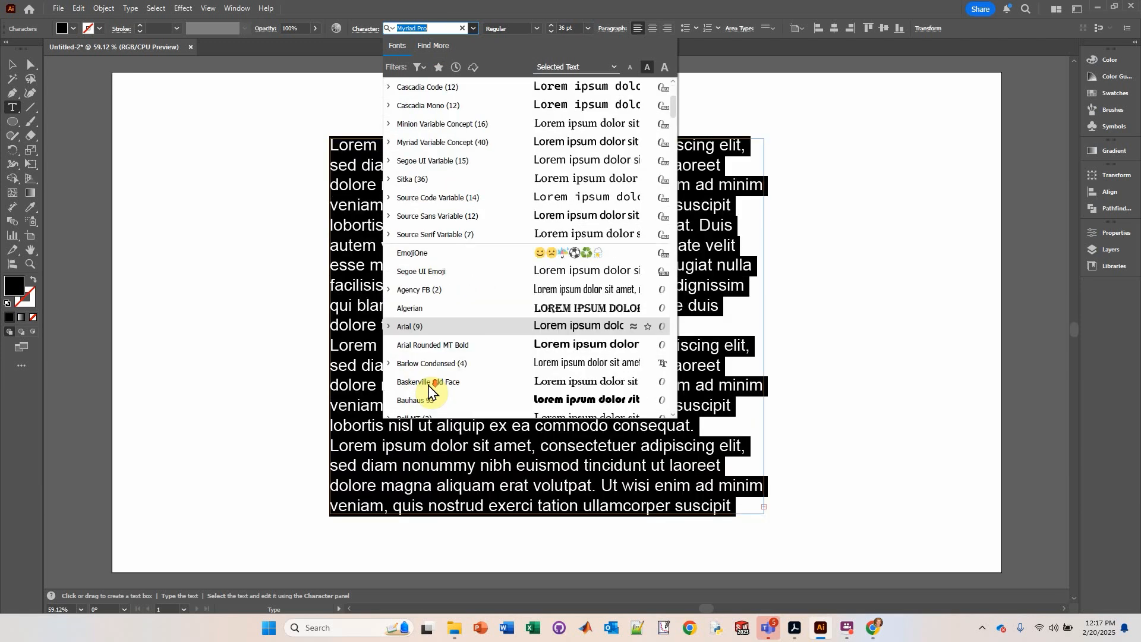
scroll(429, 389, up, 2)
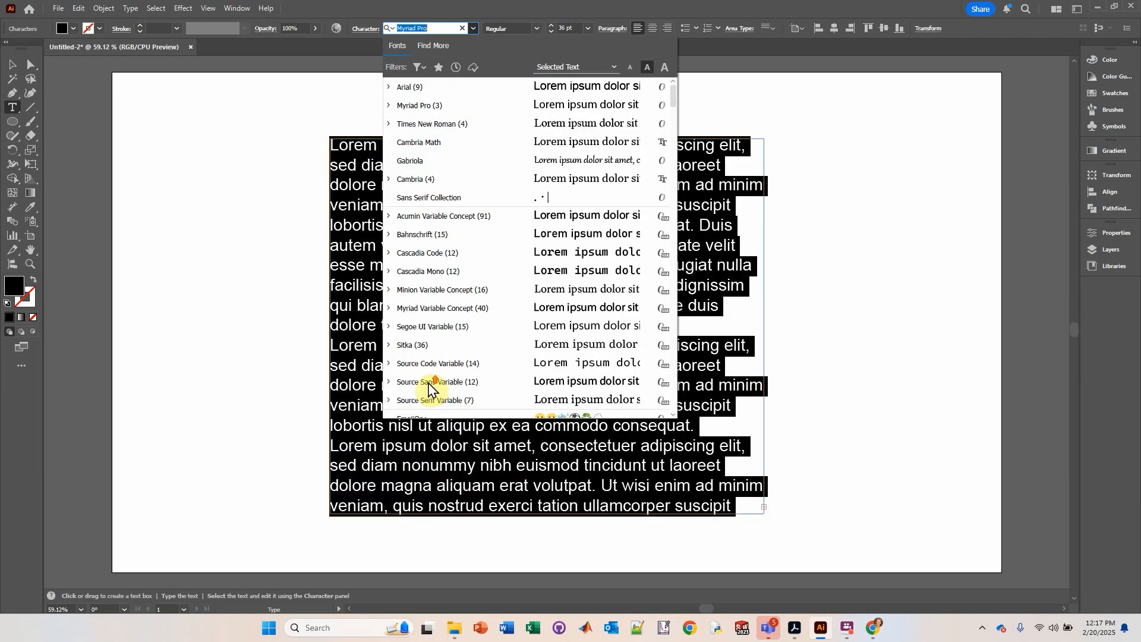
click(414, 94)
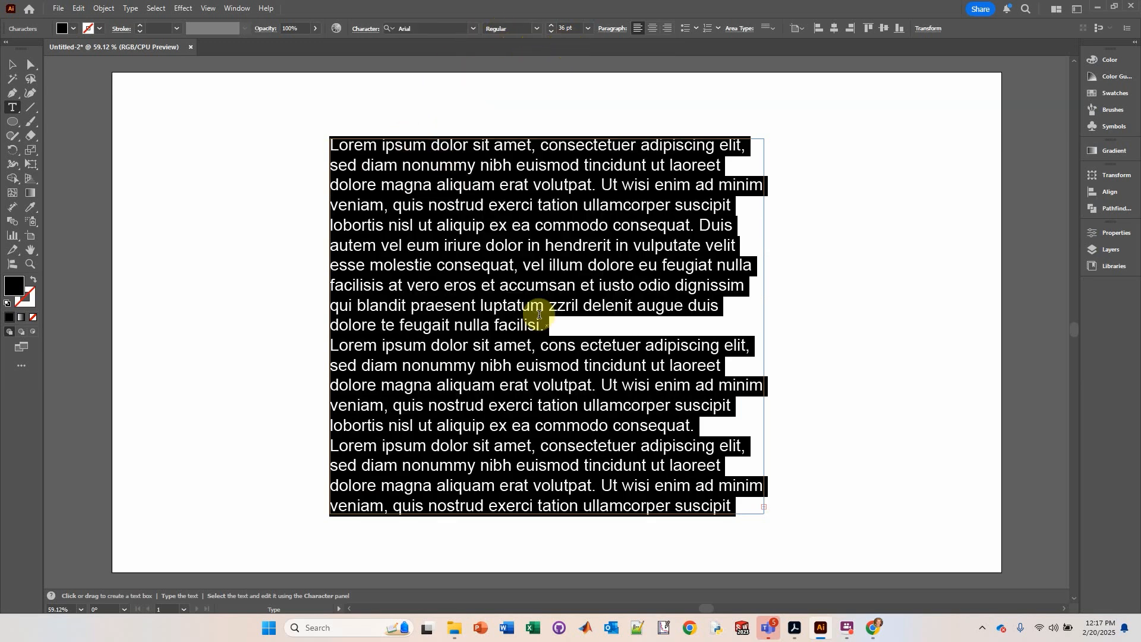
Step: Select the text box and extend its bottom edge slightly downward to reveal more text
click(12, 64)
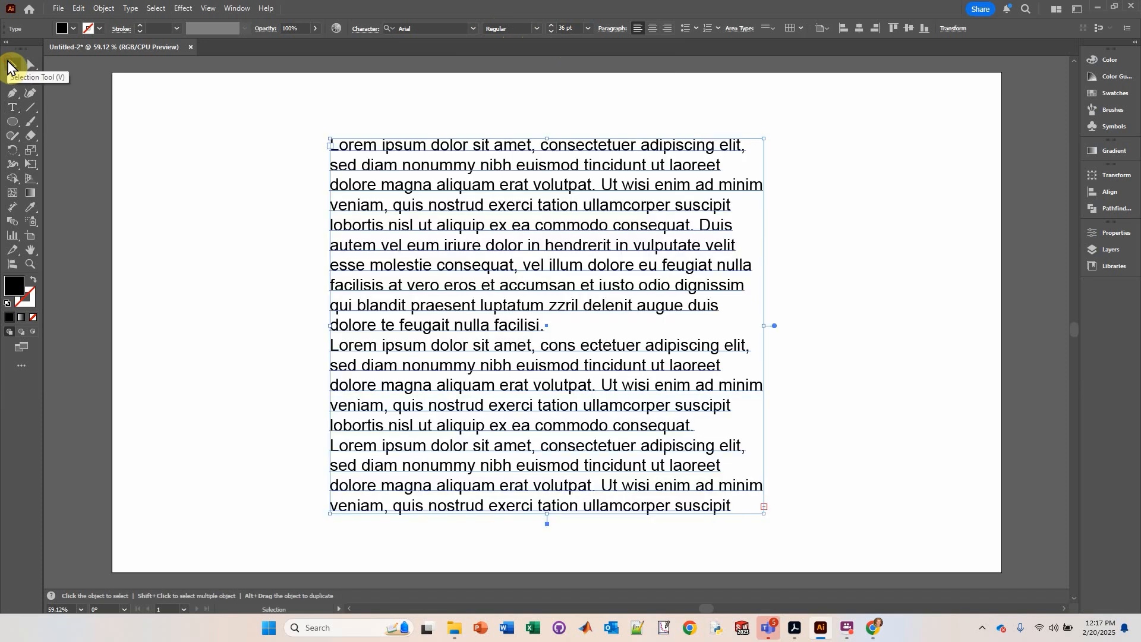
click(215, 263)
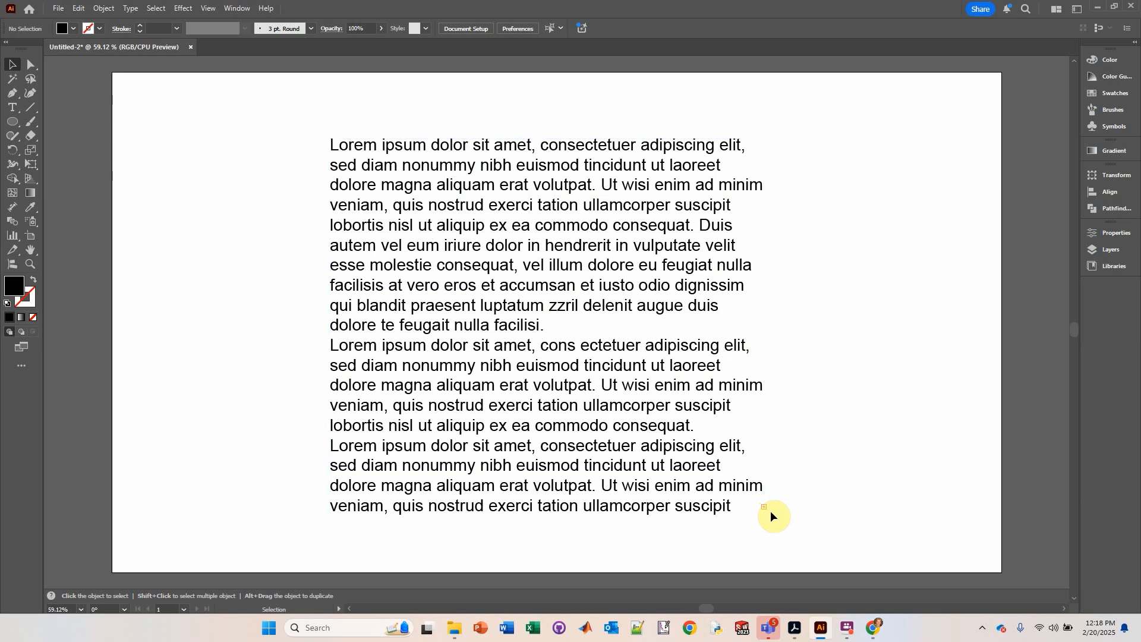
click(665, 450)
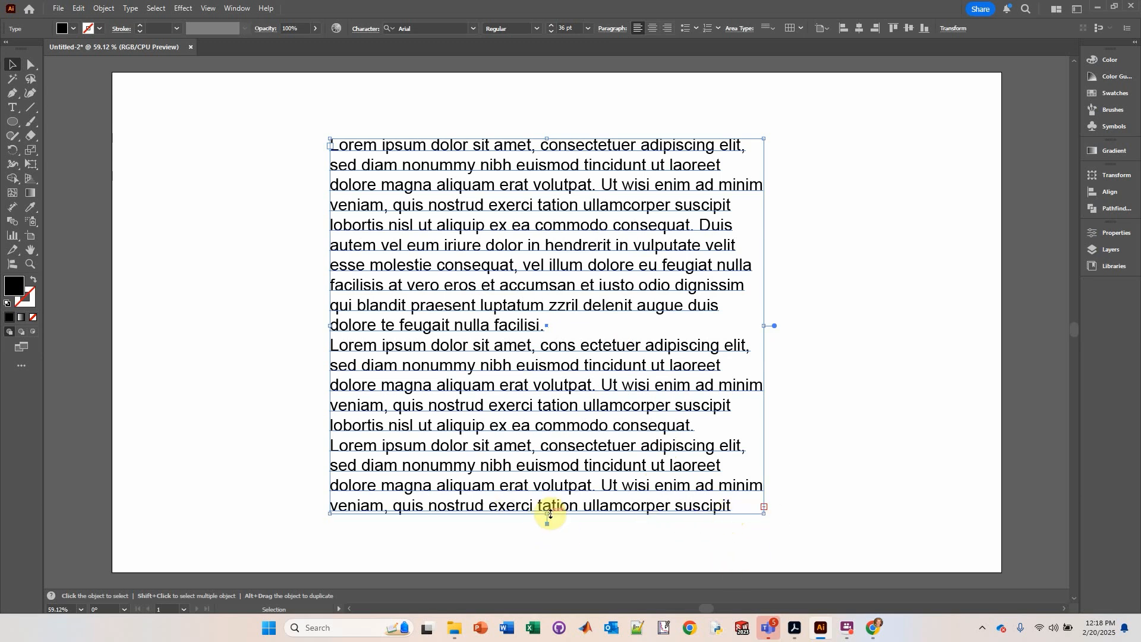
drag(547, 515, 555, 542)
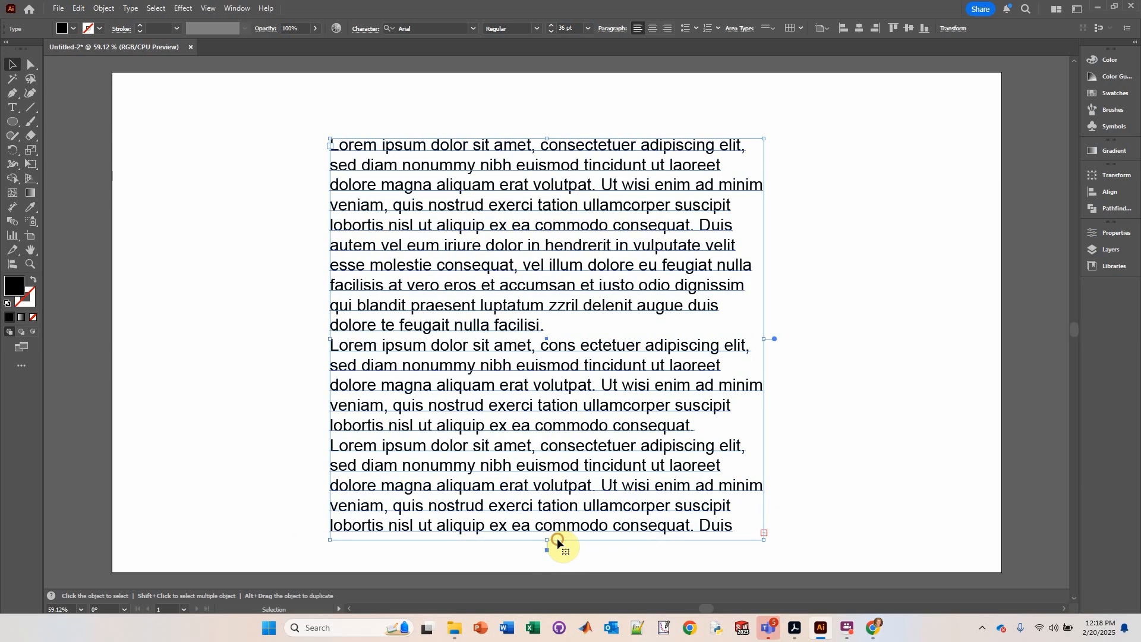
Step: Add a point text object near the artboard's right edge and stretch it taller by its bottom handle
click(257, 349)
click(12, 108)
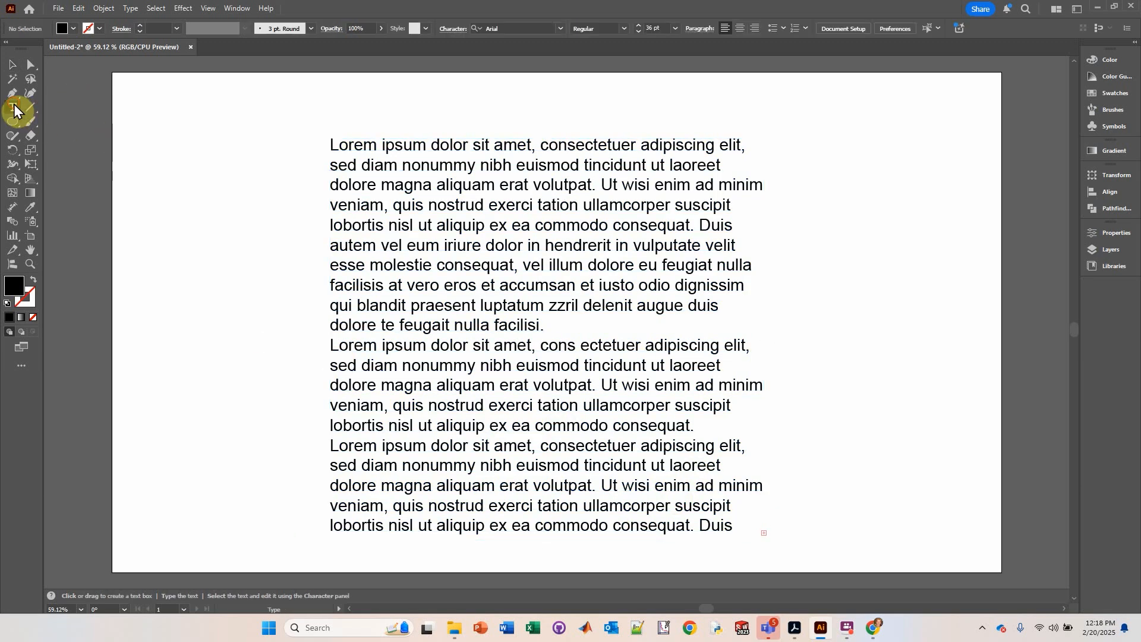
click(893, 211)
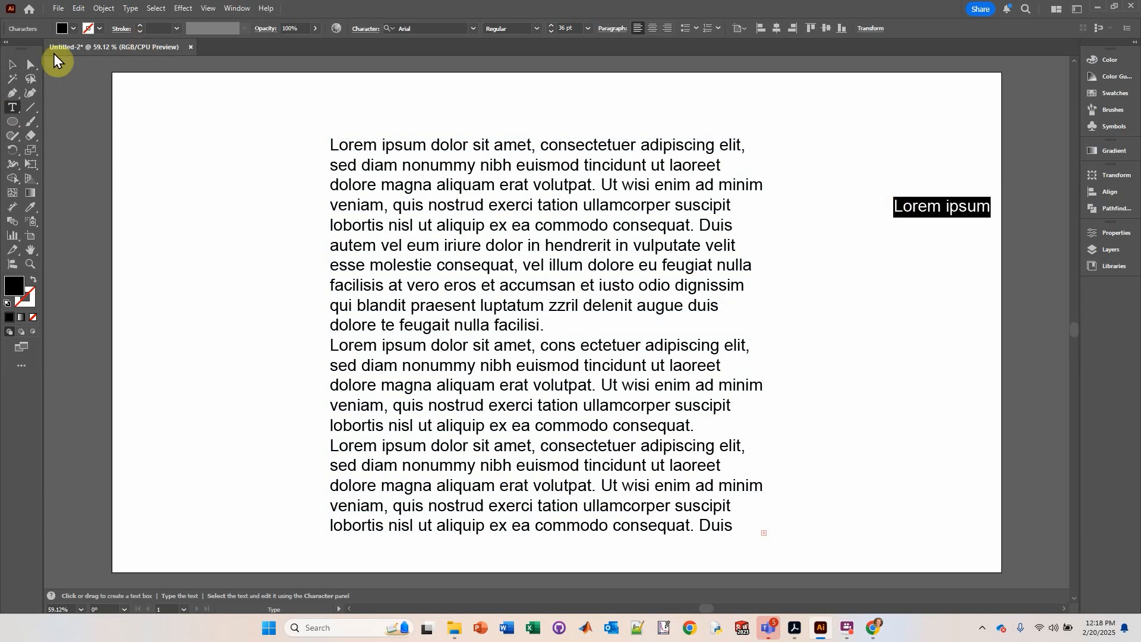
click(11, 68)
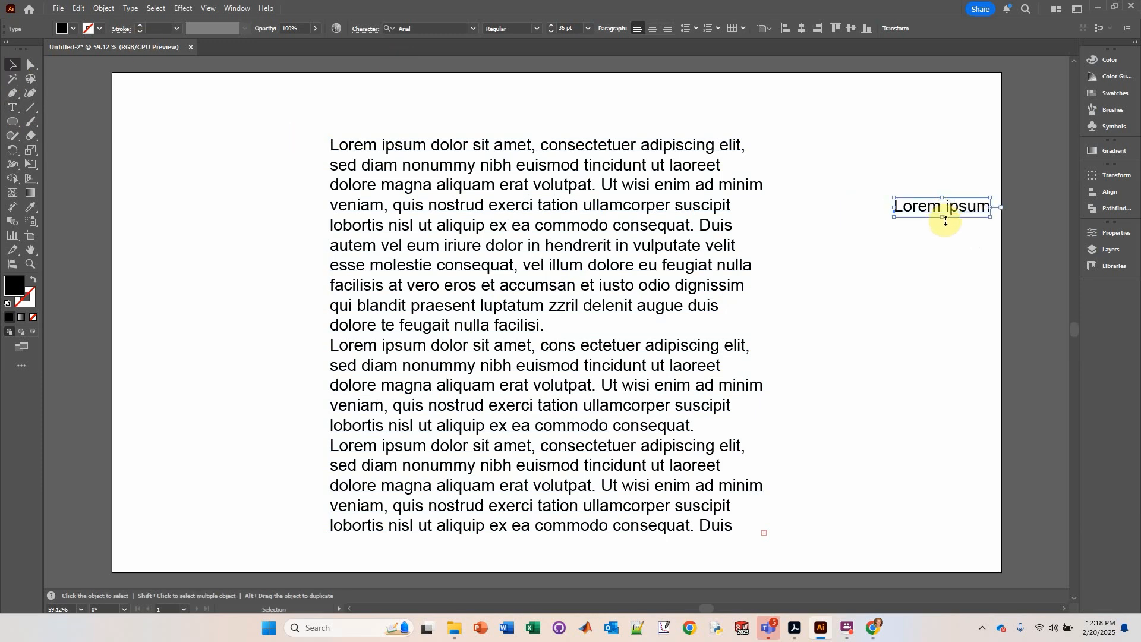
drag(943, 218, 941, 288)
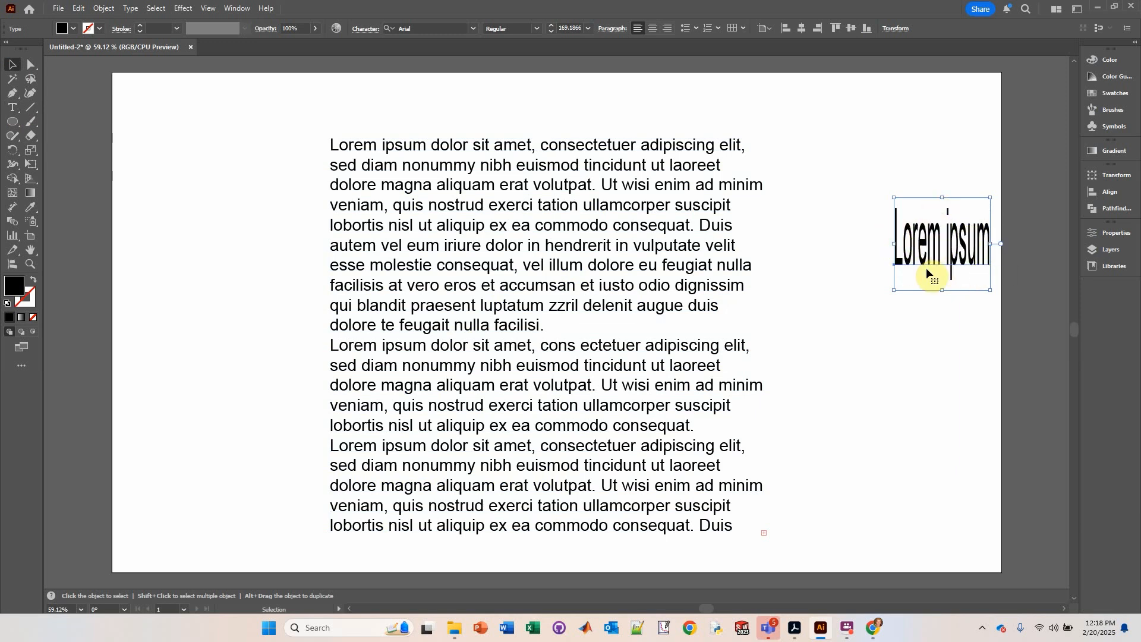
Step: Delete the stretched point text object
click(651, 249)
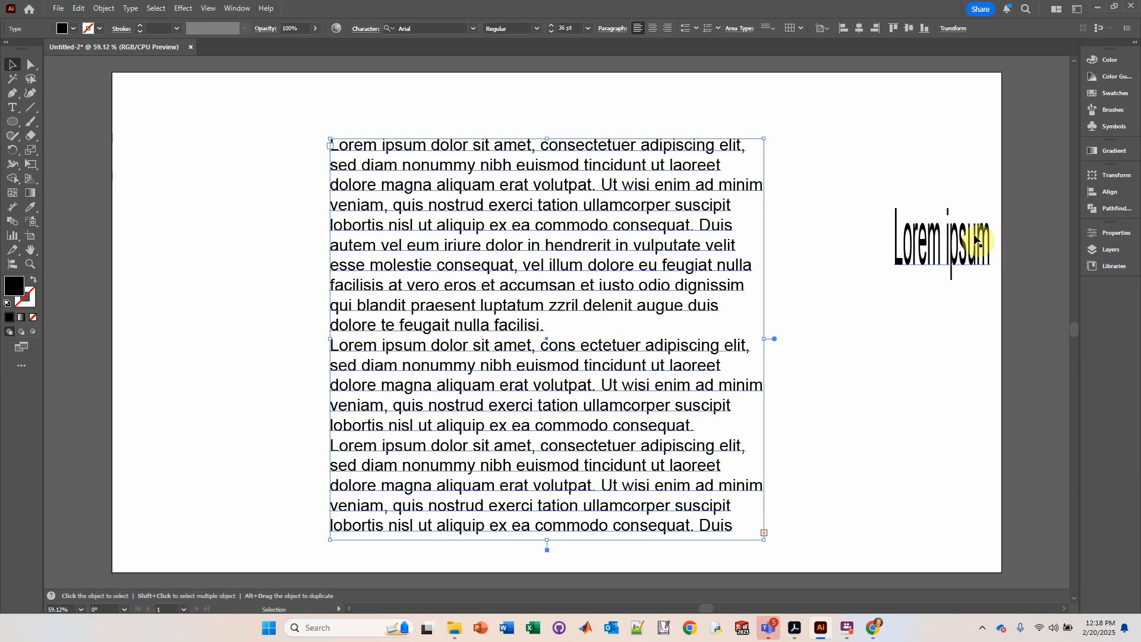
click(935, 249)
key(Delete)
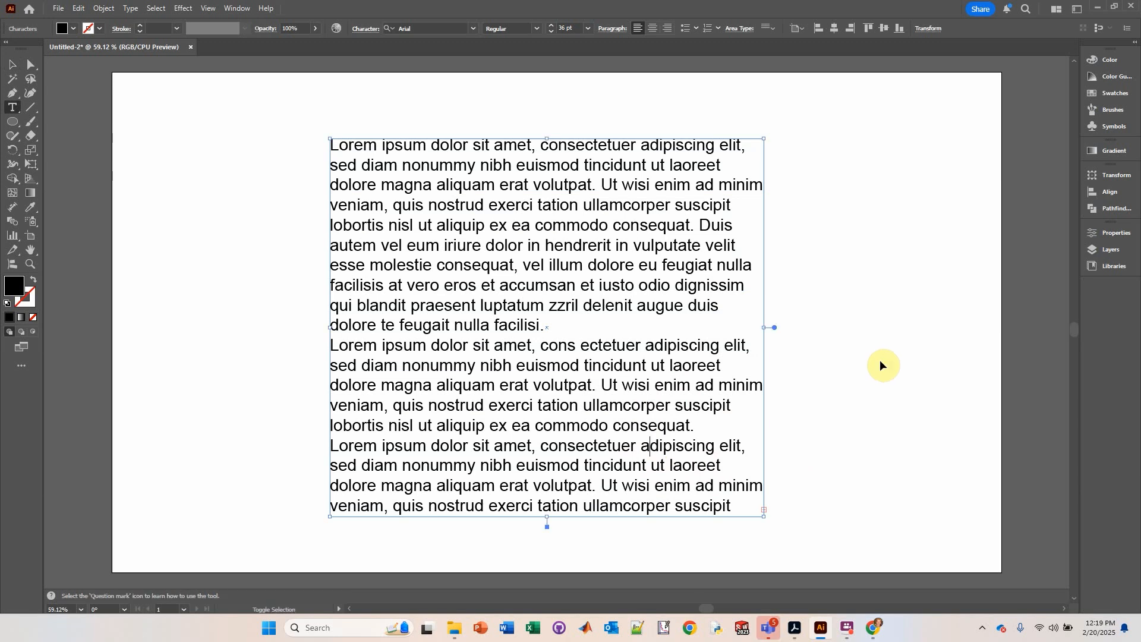
Step: Delete the text after 'consectetuer a' to the end of the story and shrink the text box to fit
key(ctrl+shift+End)
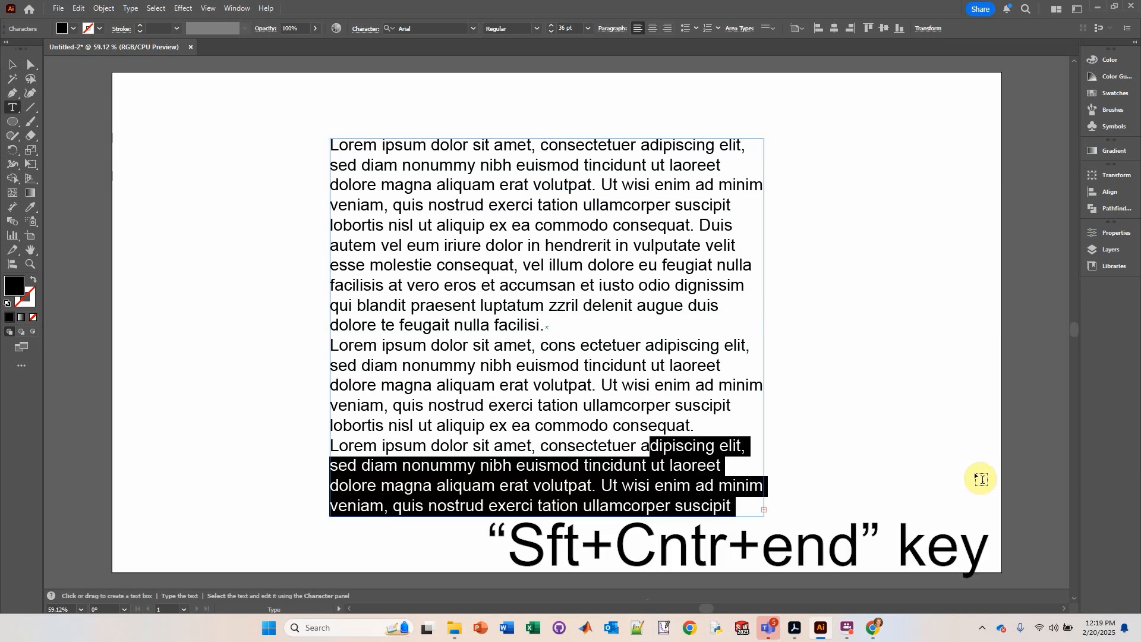
key(Delete)
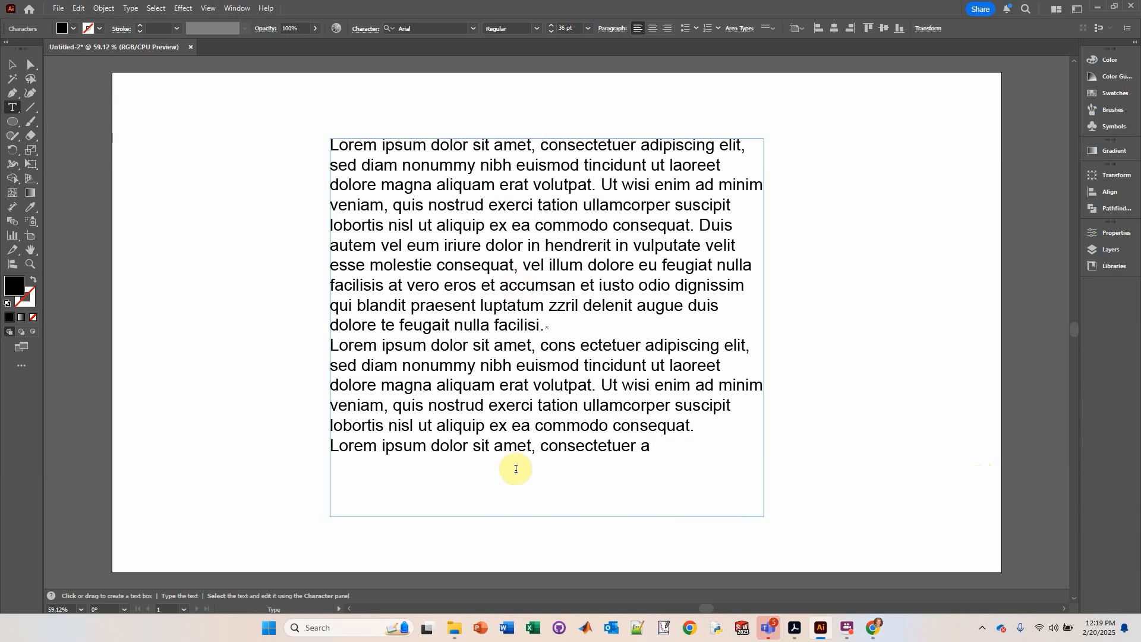
click(11, 65)
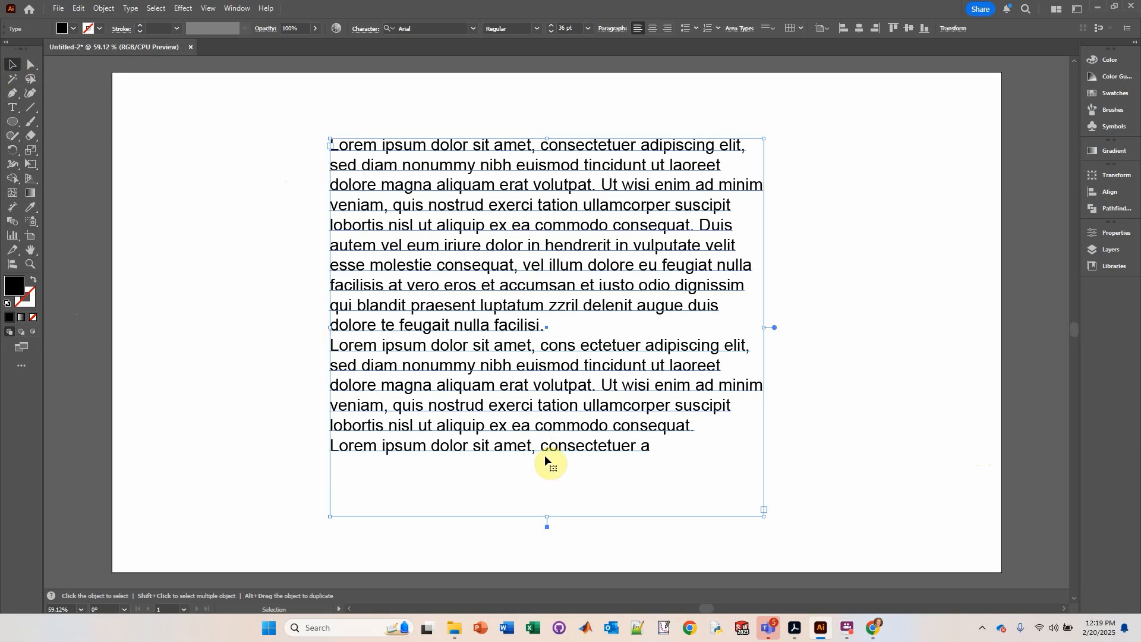
drag(547, 519, 547, 460)
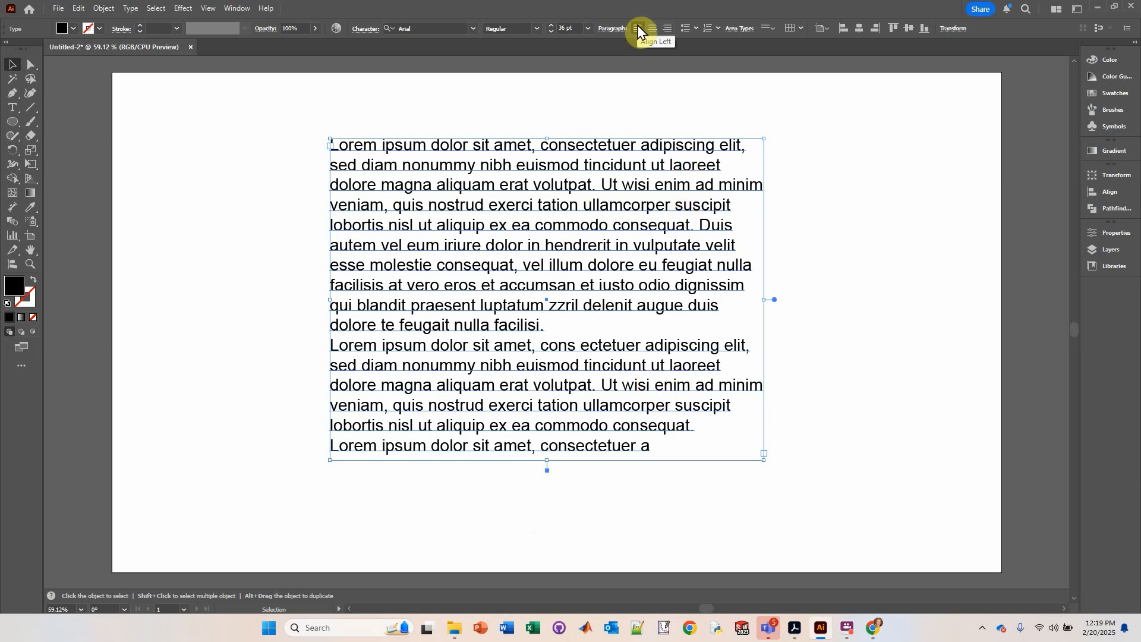
Step: Try center, right and then left alignment on the text box's paragraphs
click(652, 29)
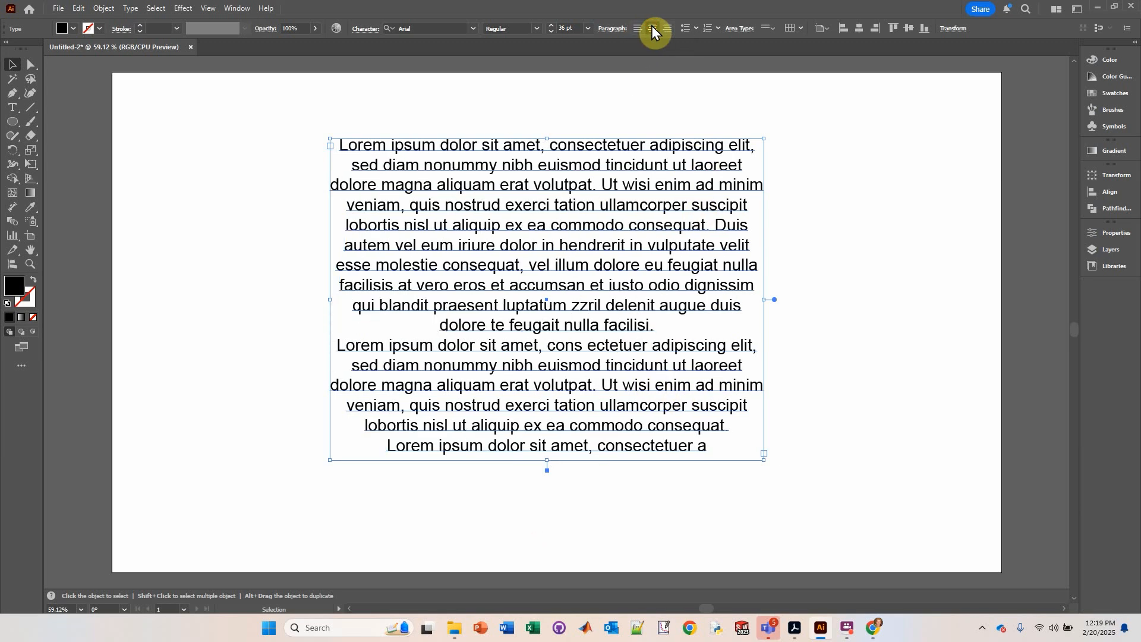
click(669, 28)
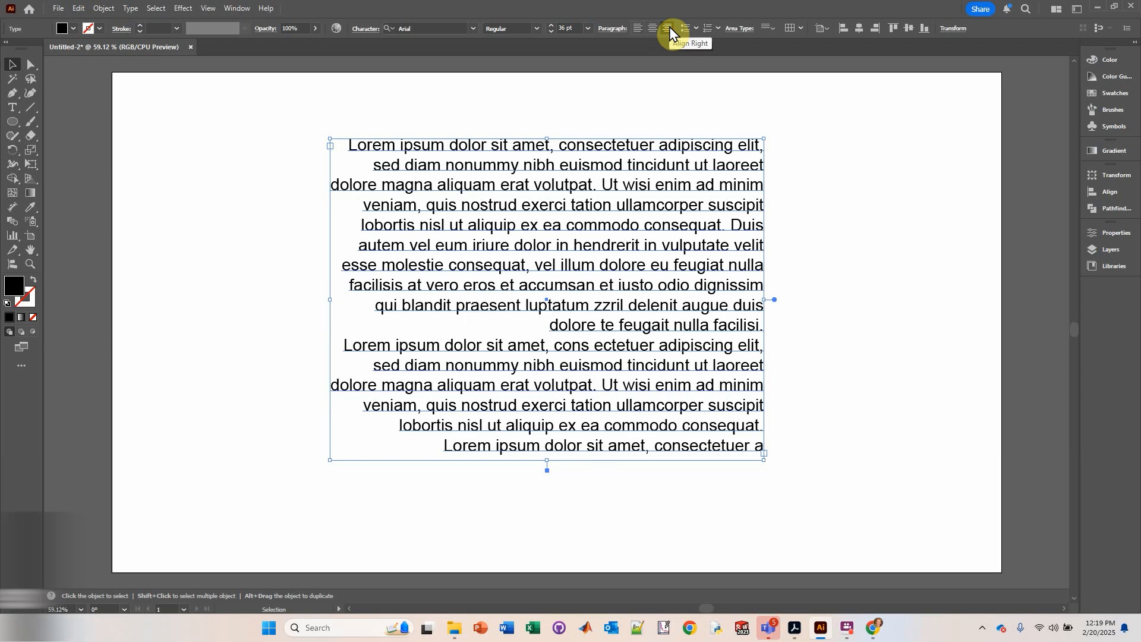
click(640, 28)
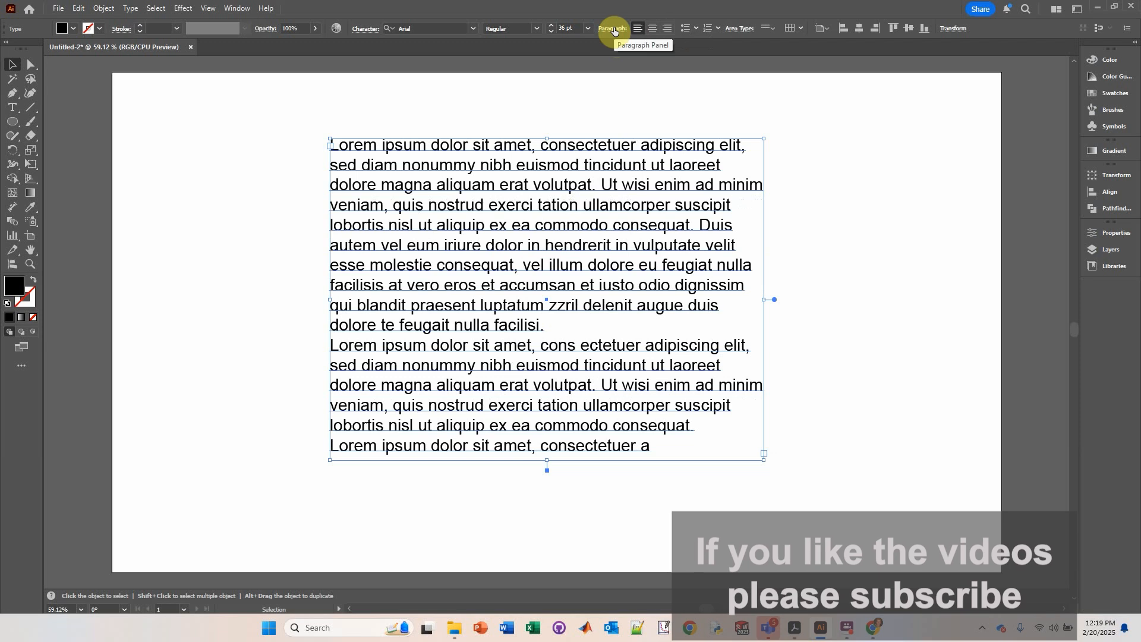
Step: Justify the paragraphs with the last line aligned left
click(615, 28)
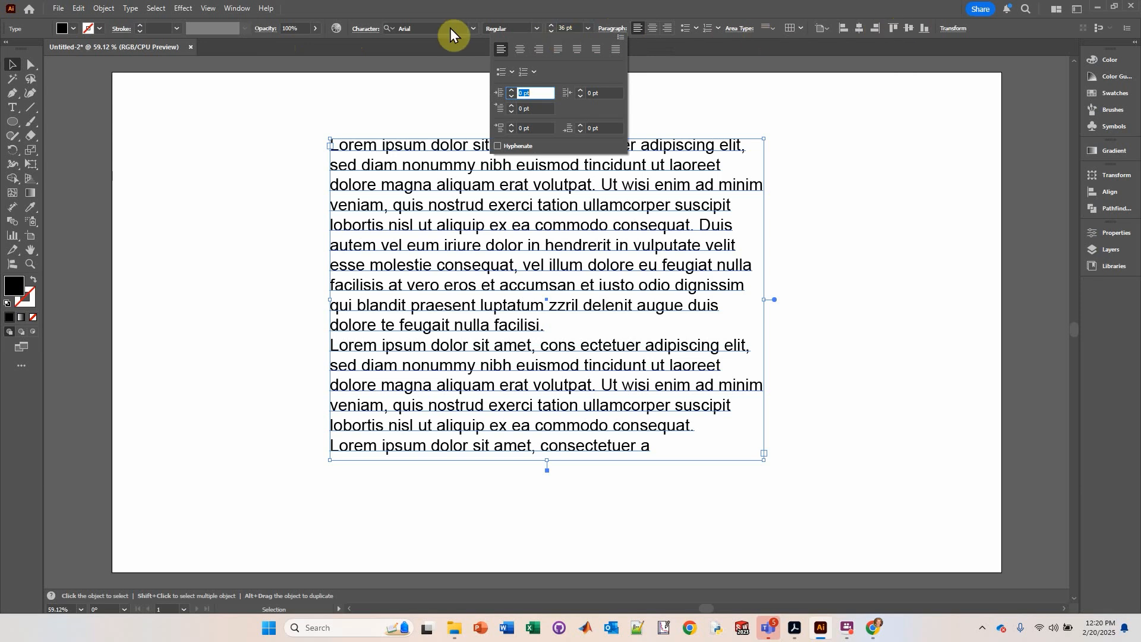
click(318, 18)
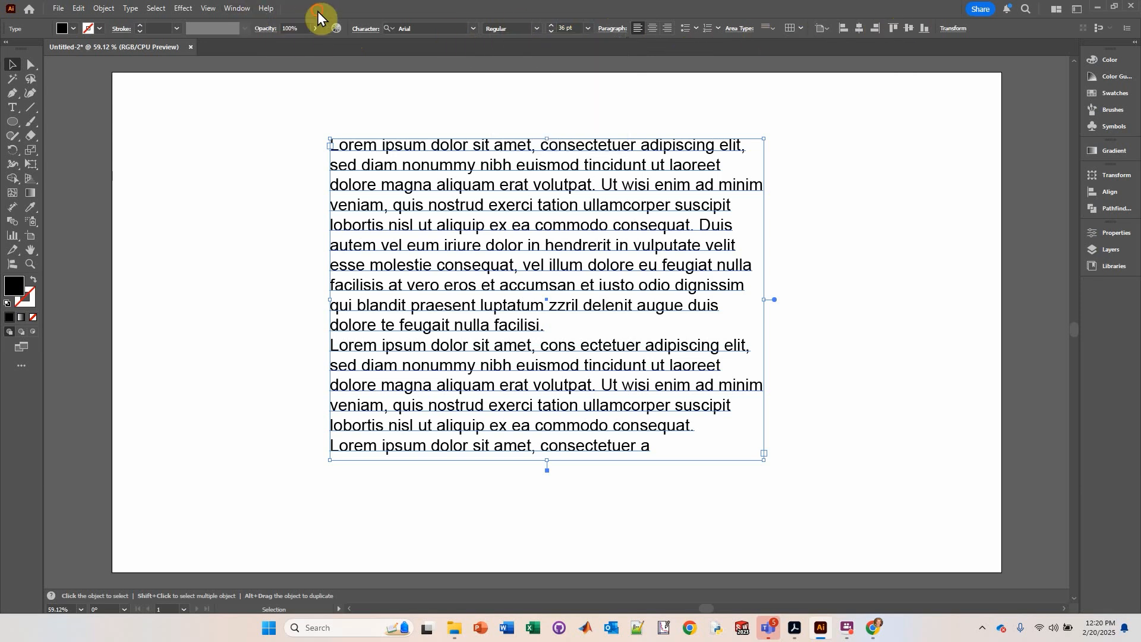
click(241, 9)
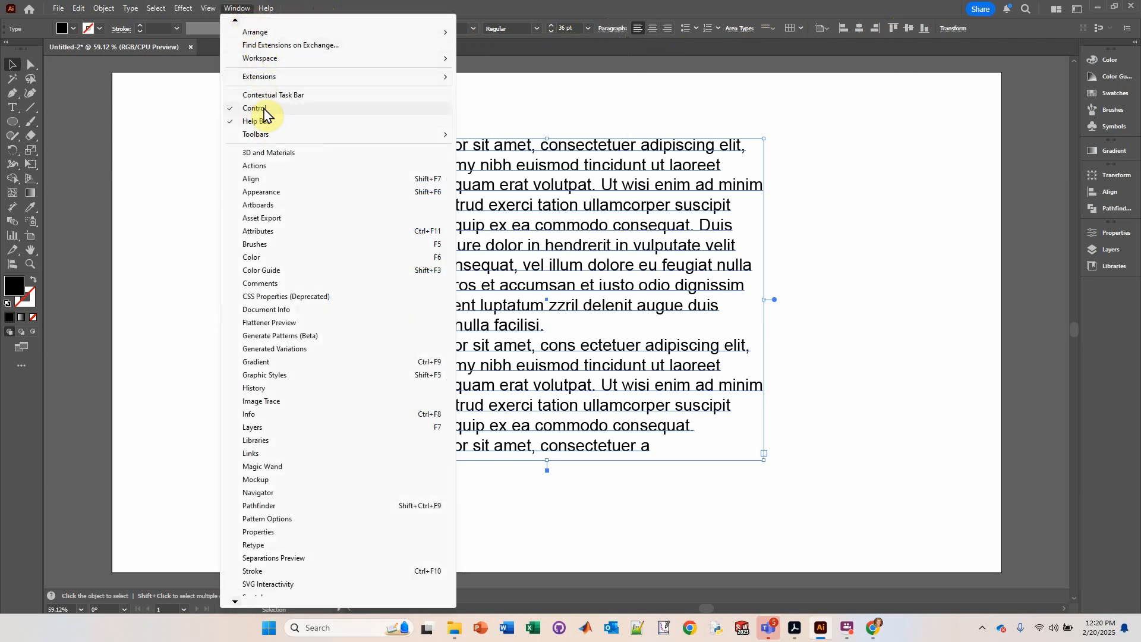
click(591, 13)
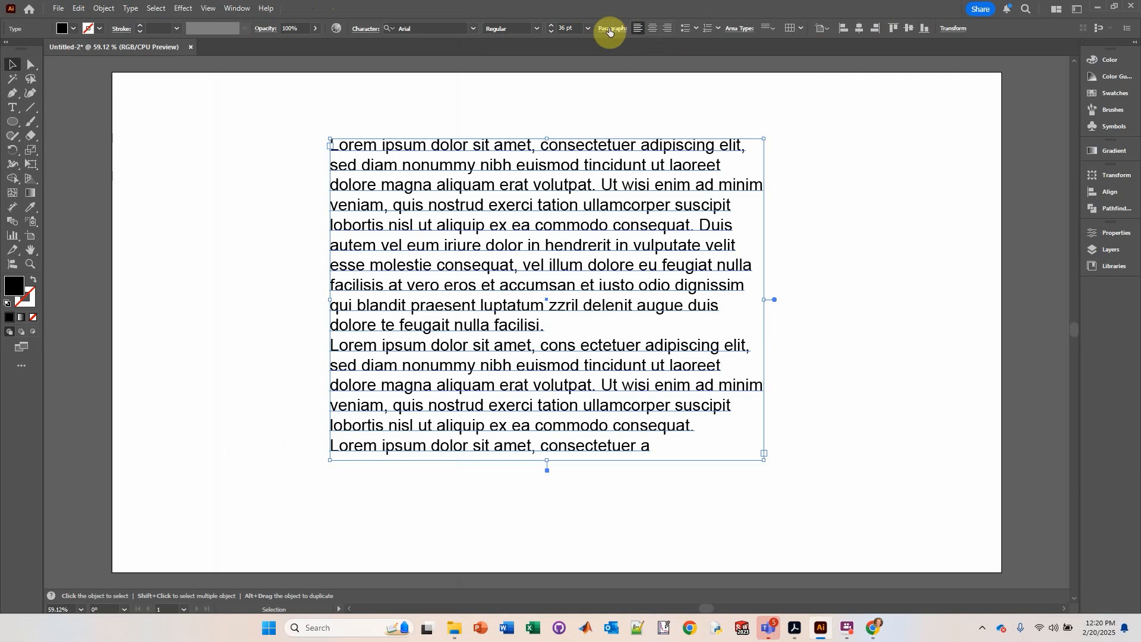
click(609, 29)
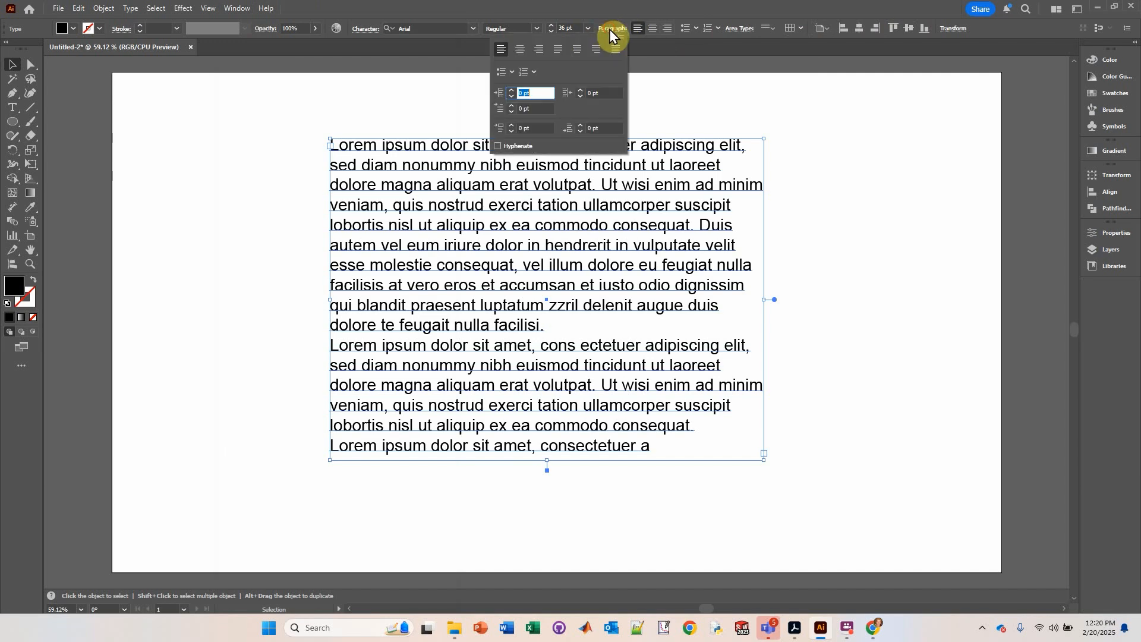
click(558, 53)
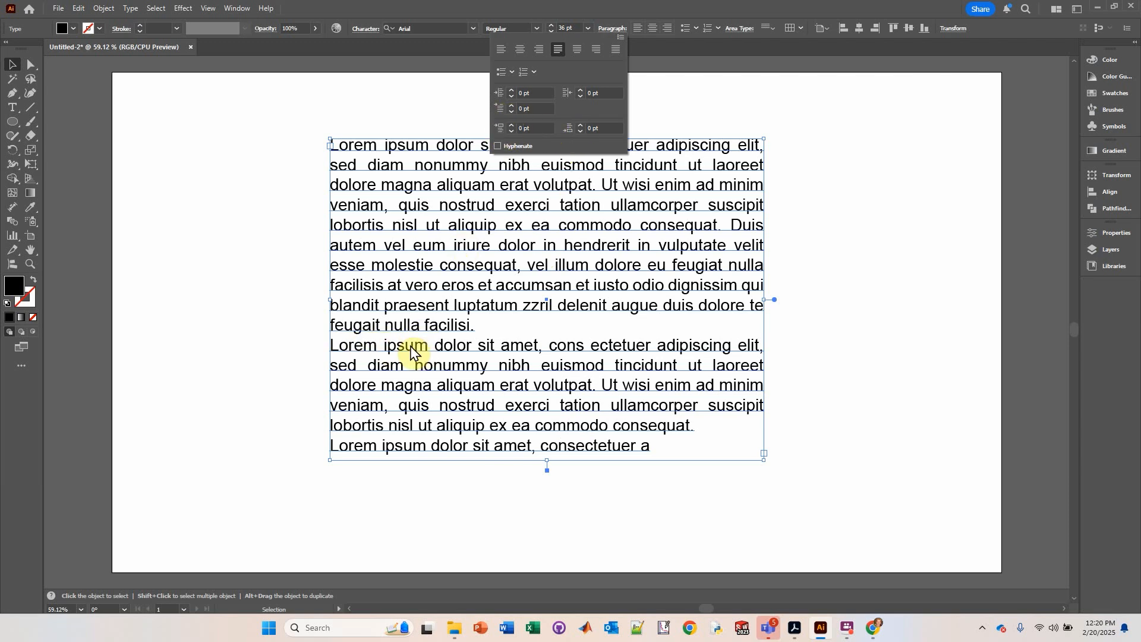
Step: Set the space before each paragraph to 12 pt
click(511, 125)
click(511, 125)
click(511, 125)
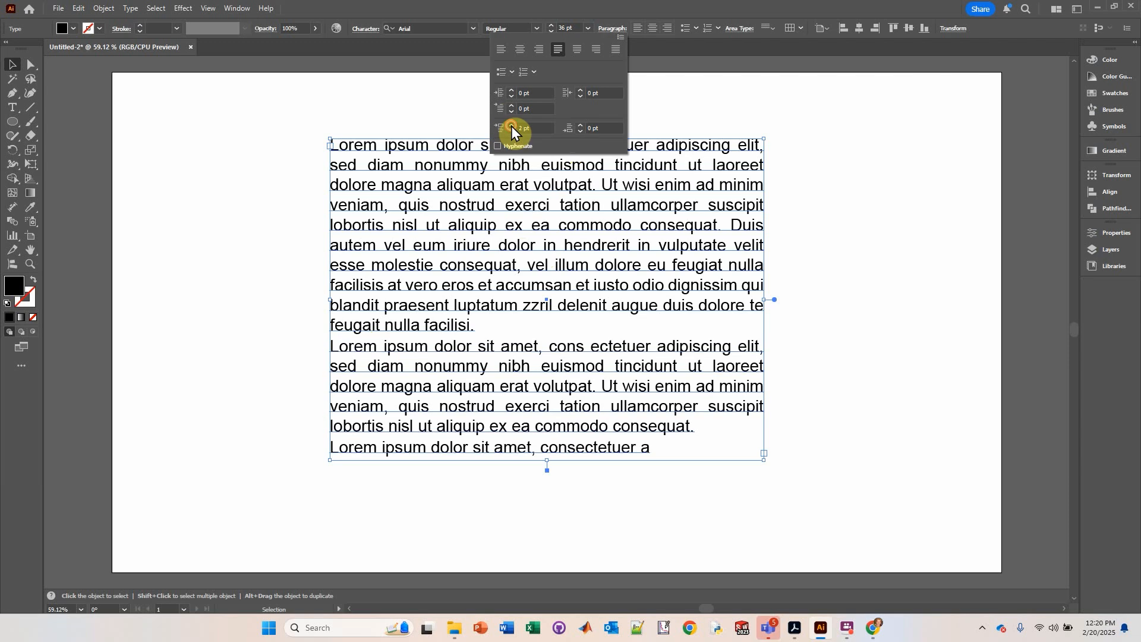
click(511, 125)
click(511, 126)
click(510, 126)
click(511, 126)
click(511, 126)
click(511, 126)
click(511, 126)
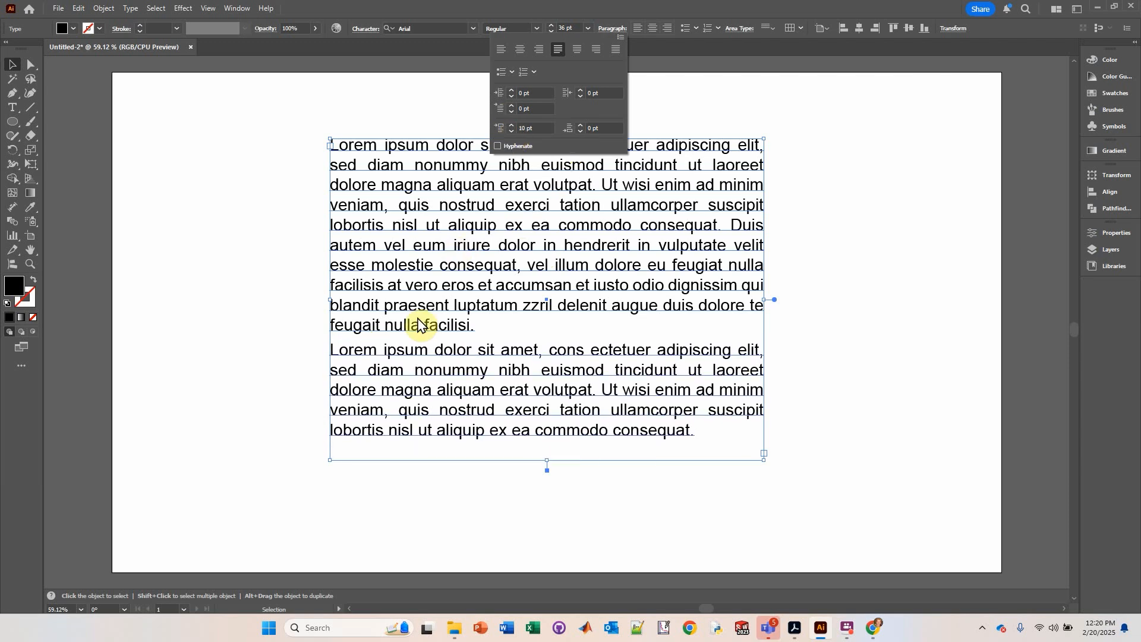
click(511, 125)
click(511, 125)
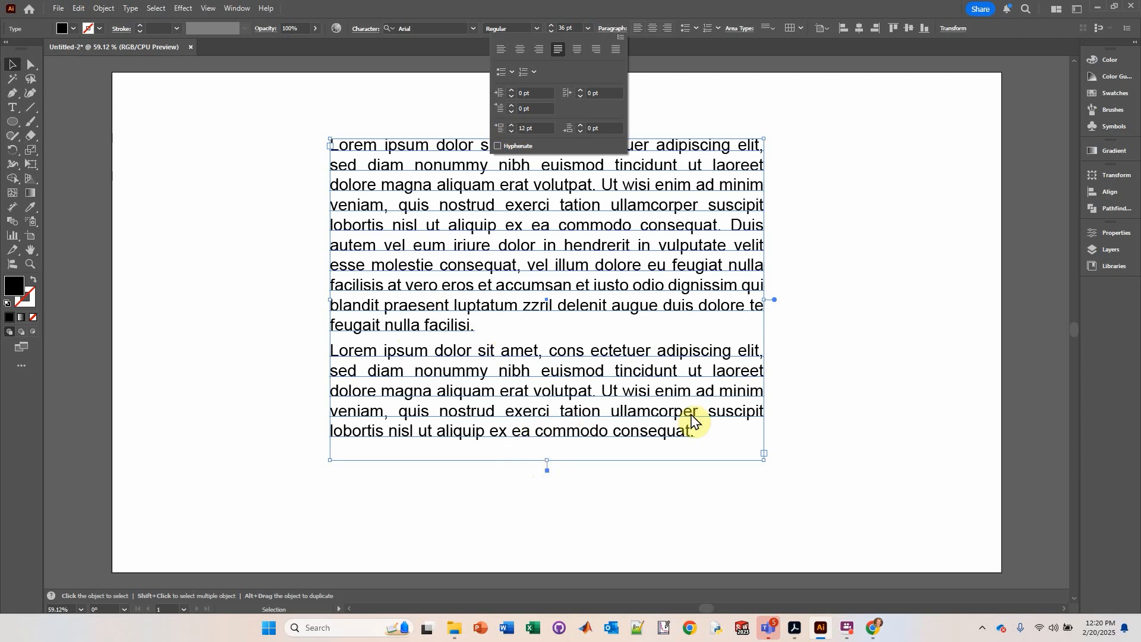
click(774, 404)
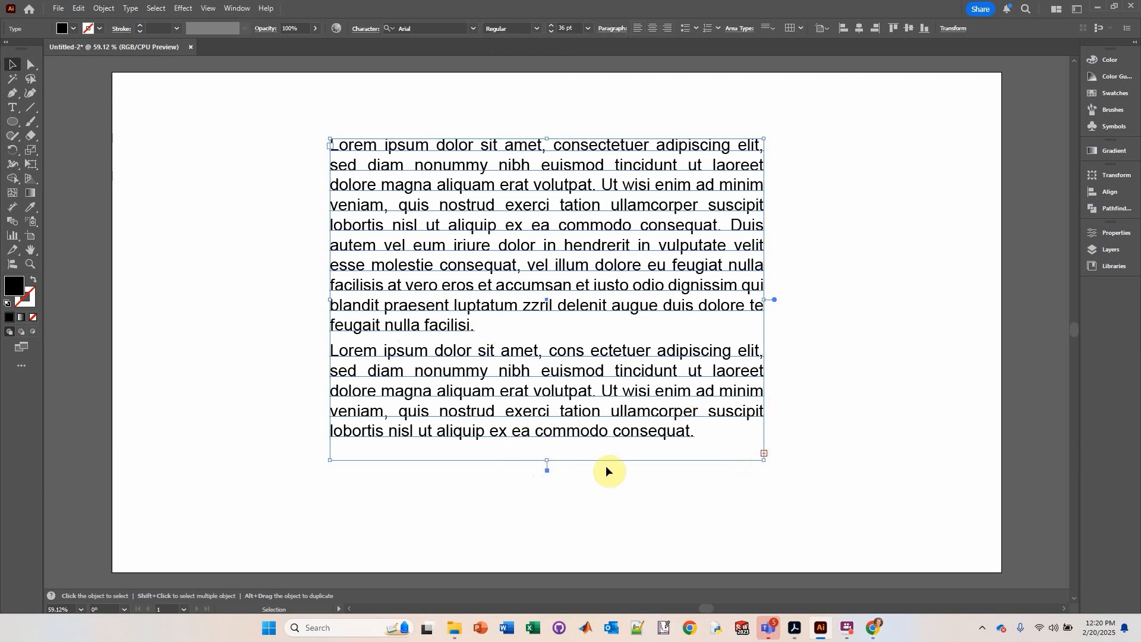
Step: Remove the overflow line 'Lorem ipsum dolor sit amet, consectetuer a' and shrink the text box to the two paragraphs
drag(547, 459, 545, 483)
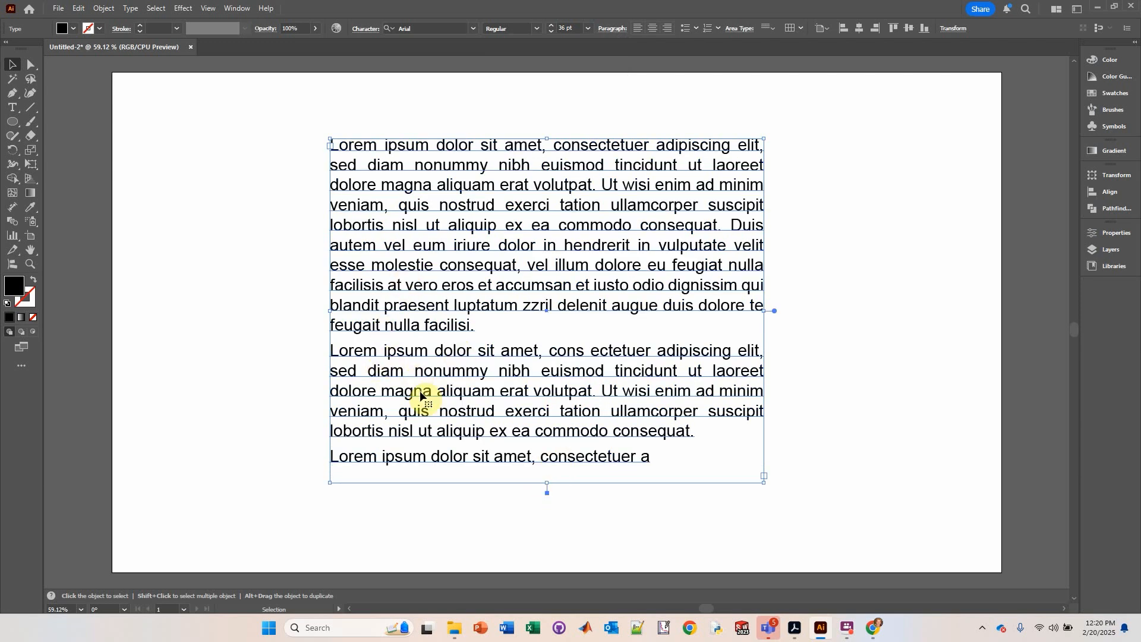
double_click(427, 460)
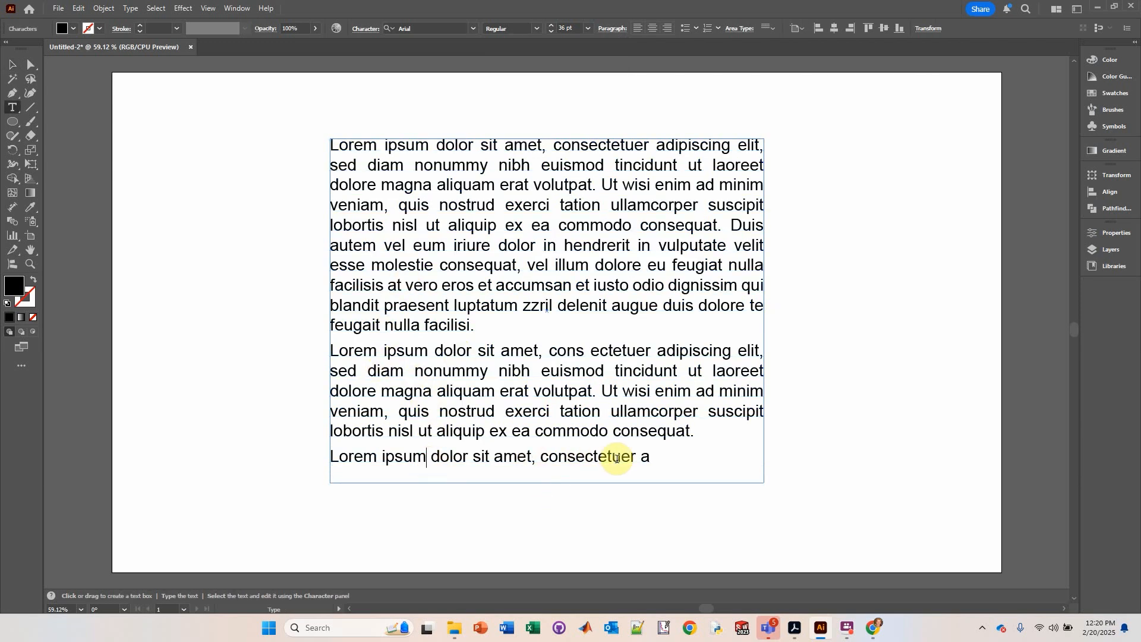
drag(654, 460, 302, 449)
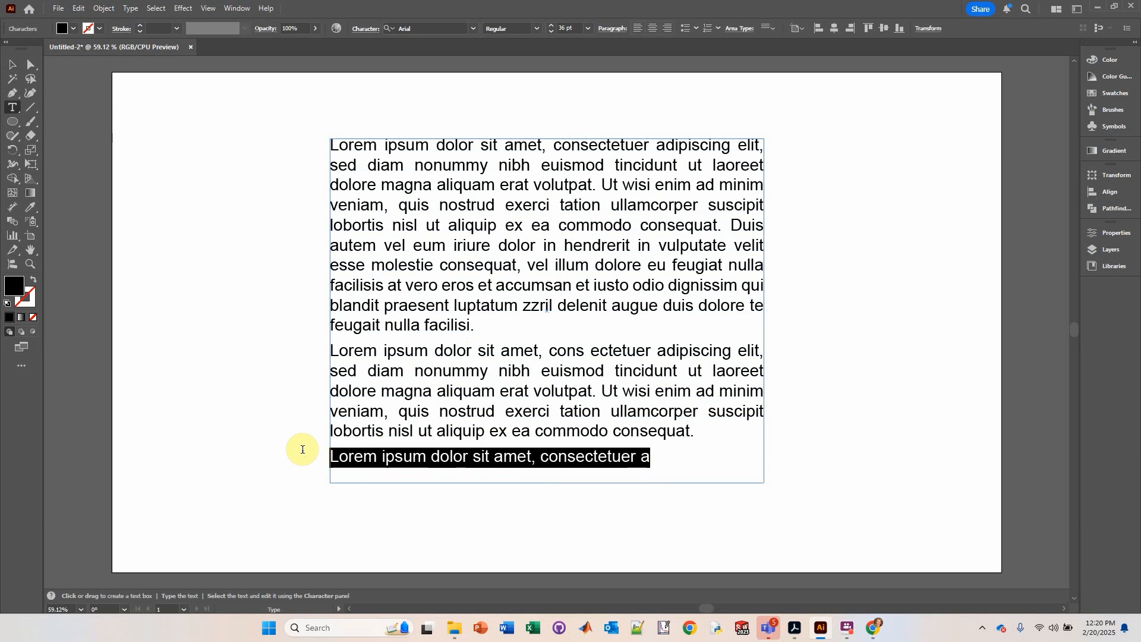
key(BackSpace)
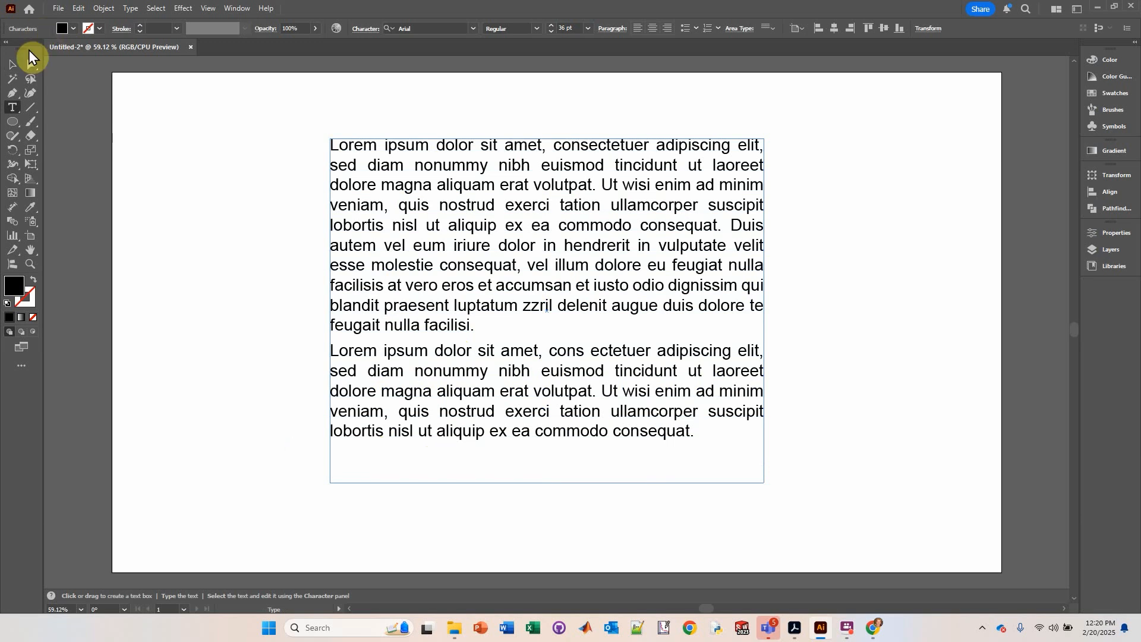
click(12, 64)
drag(548, 482, 546, 450)
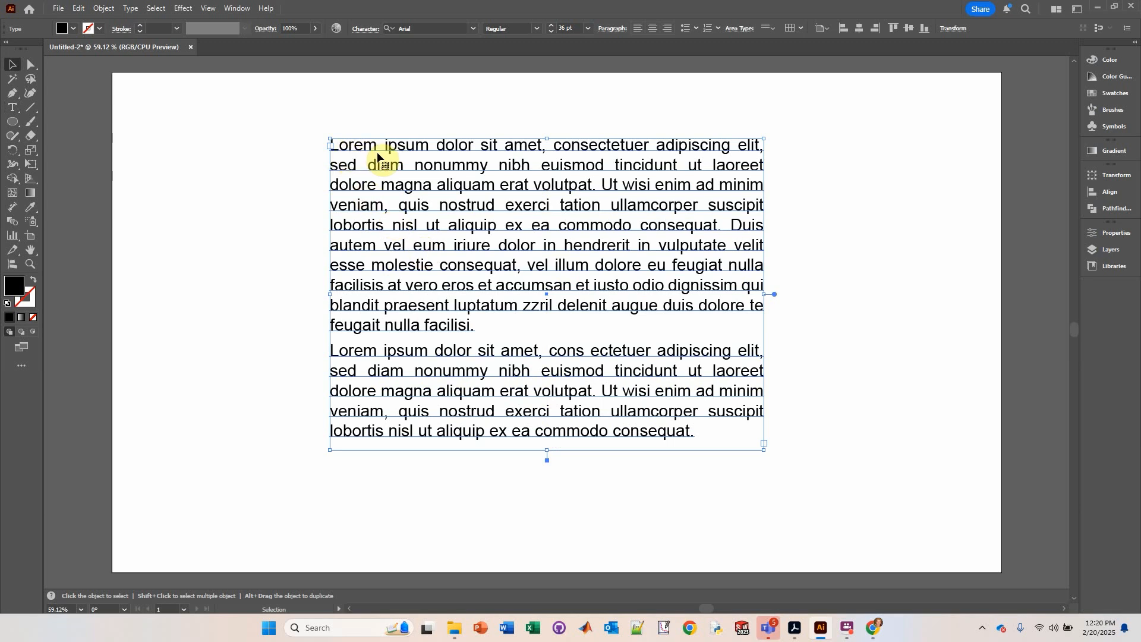
Step: Try a first-line indent on the paragraphs, then return it to 0 pt
click(612, 28)
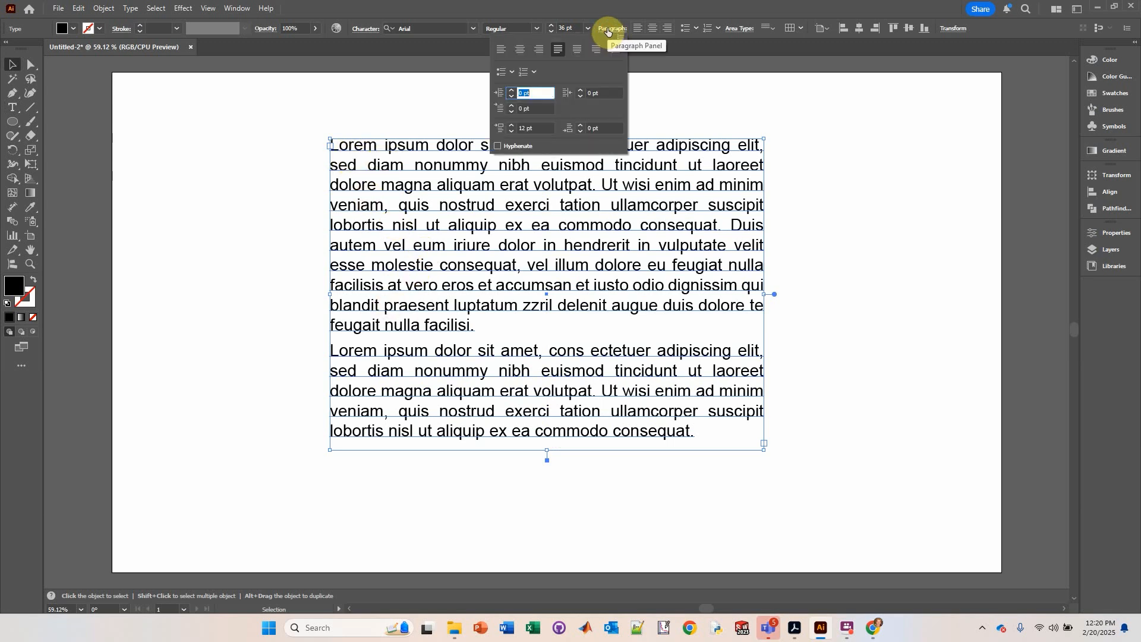
click(512, 106)
click(511, 106)
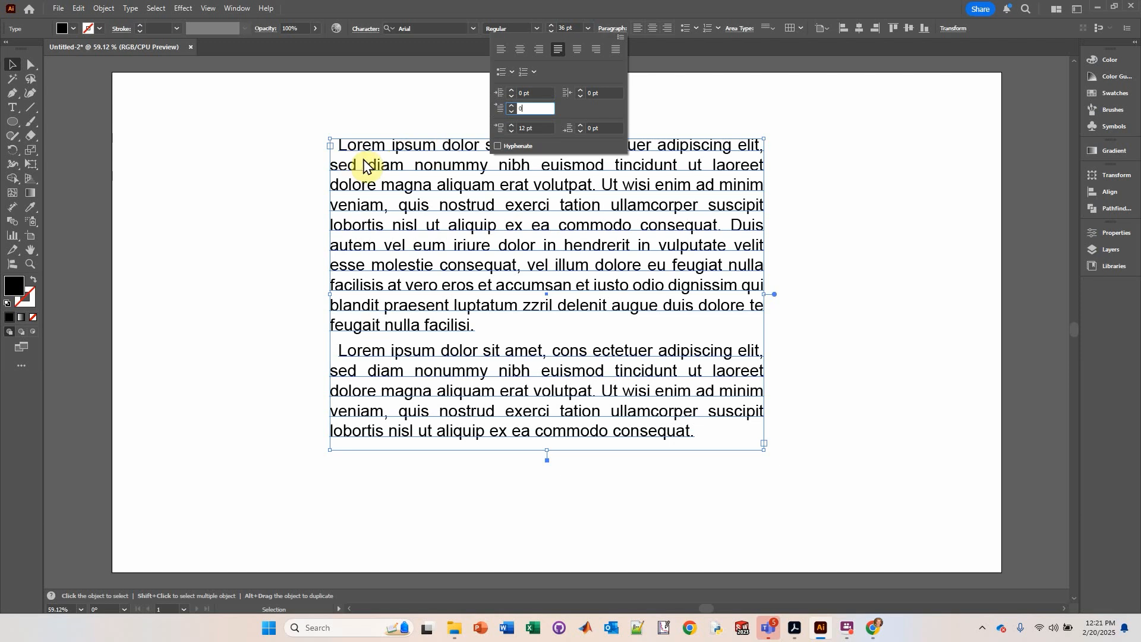
click(536, 93)
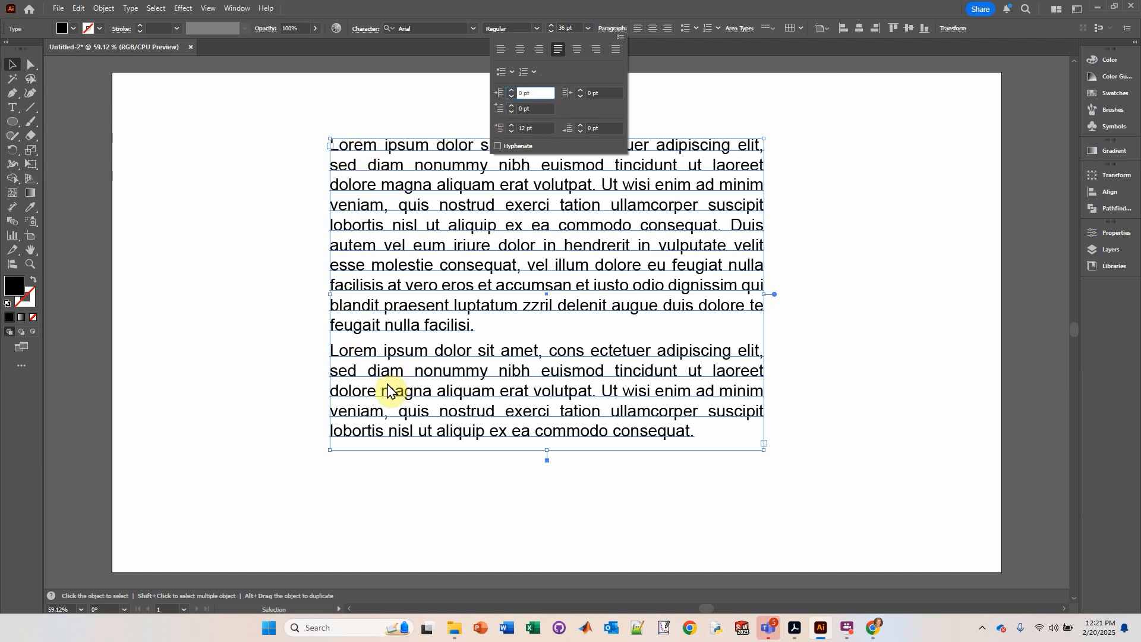
click(580, 12)
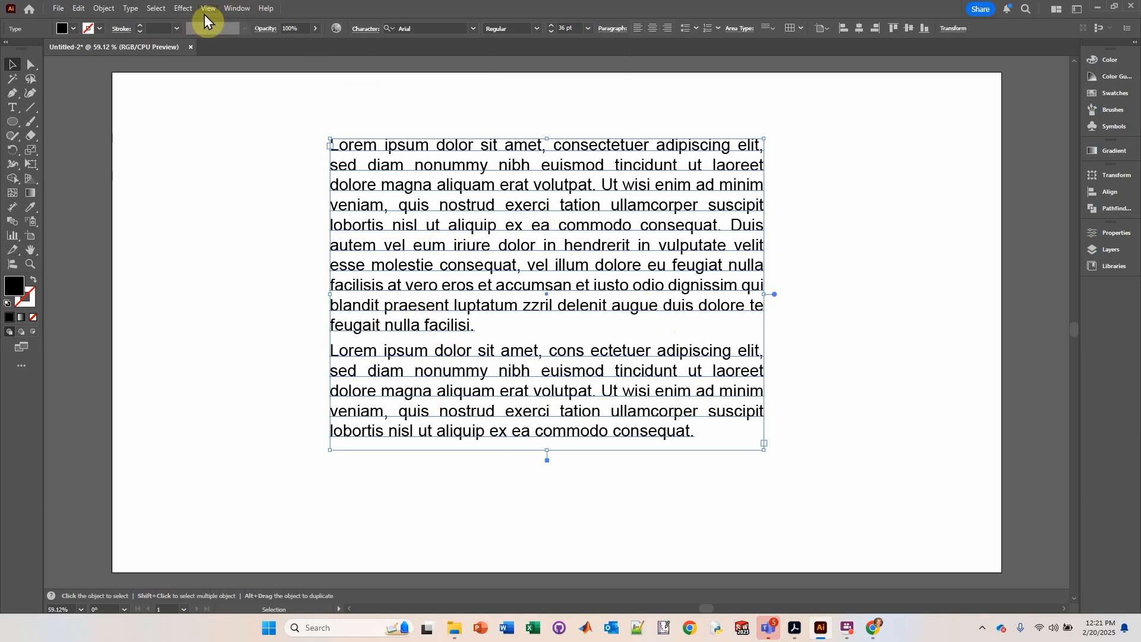
Step: Open the Tabs panel and place a left tab stop at about 72 px
click(237, 9)
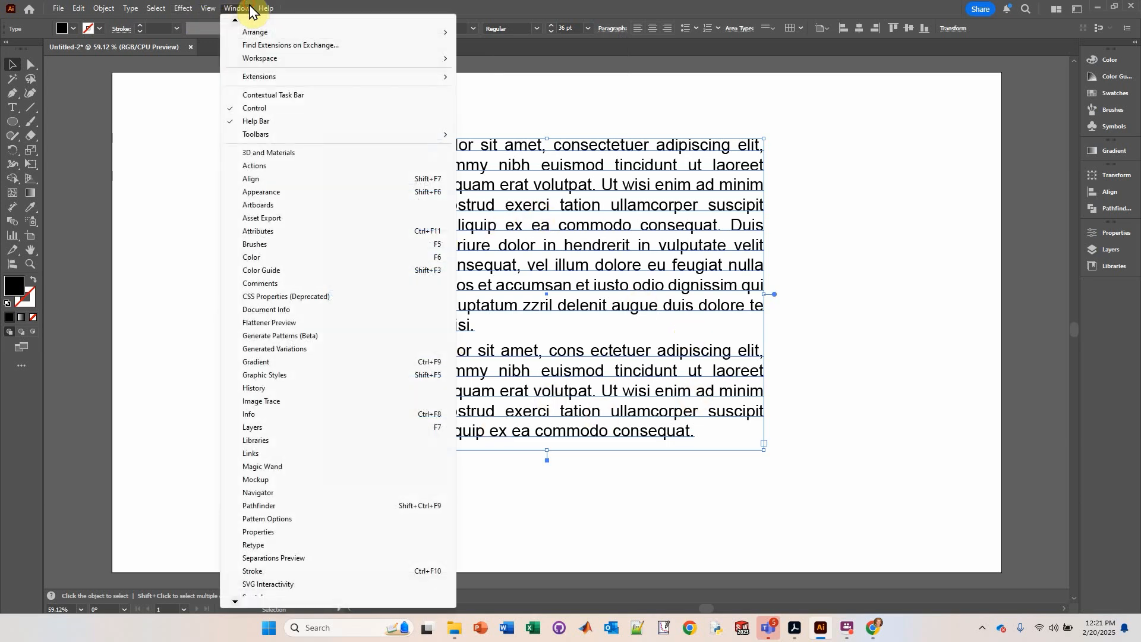
click(236, 602)
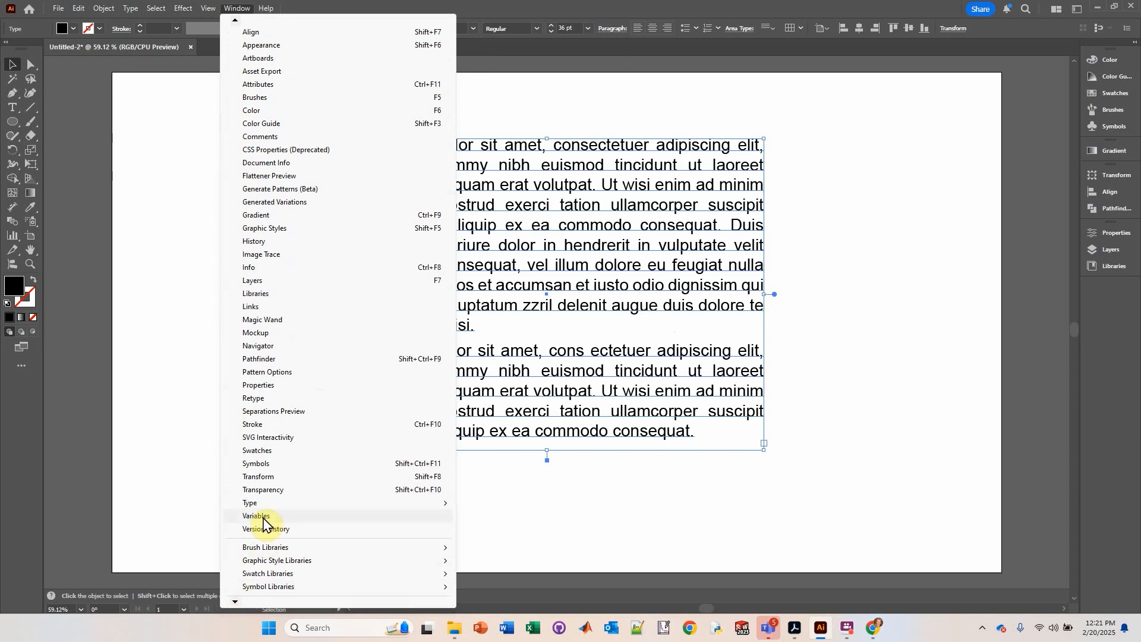
click(235, 603)
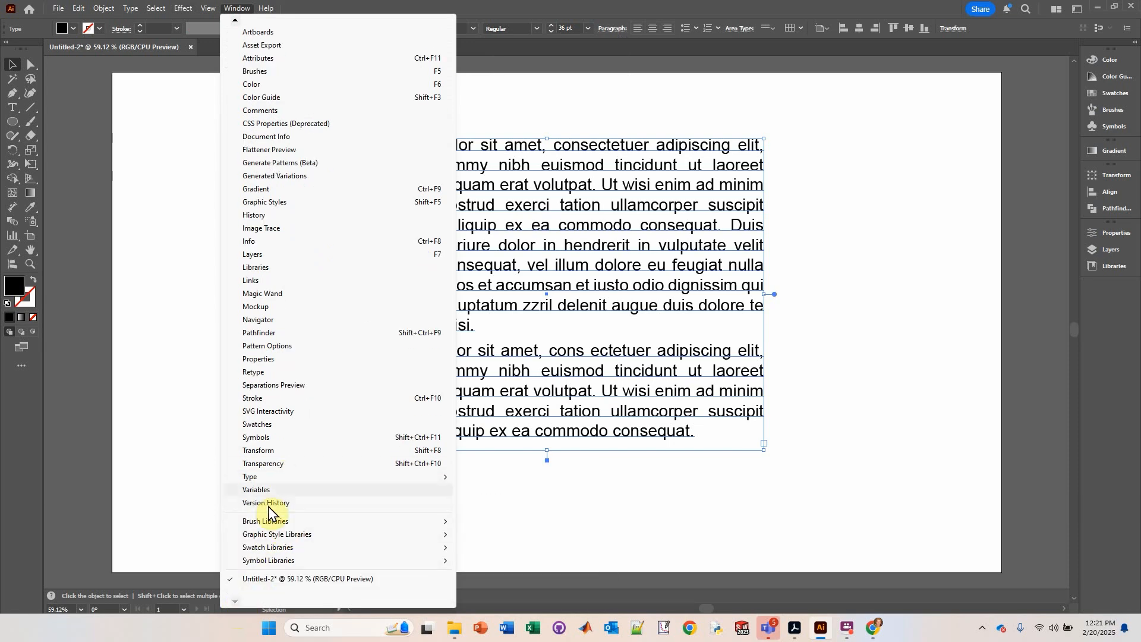
mouse_move(261, 478)
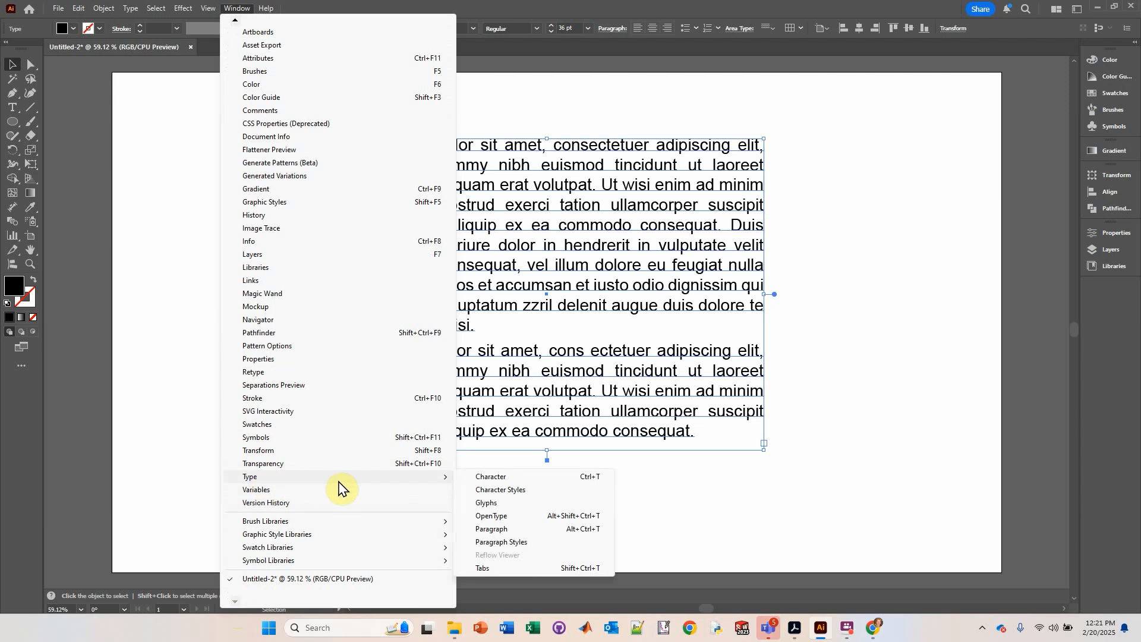
click(481, 569)
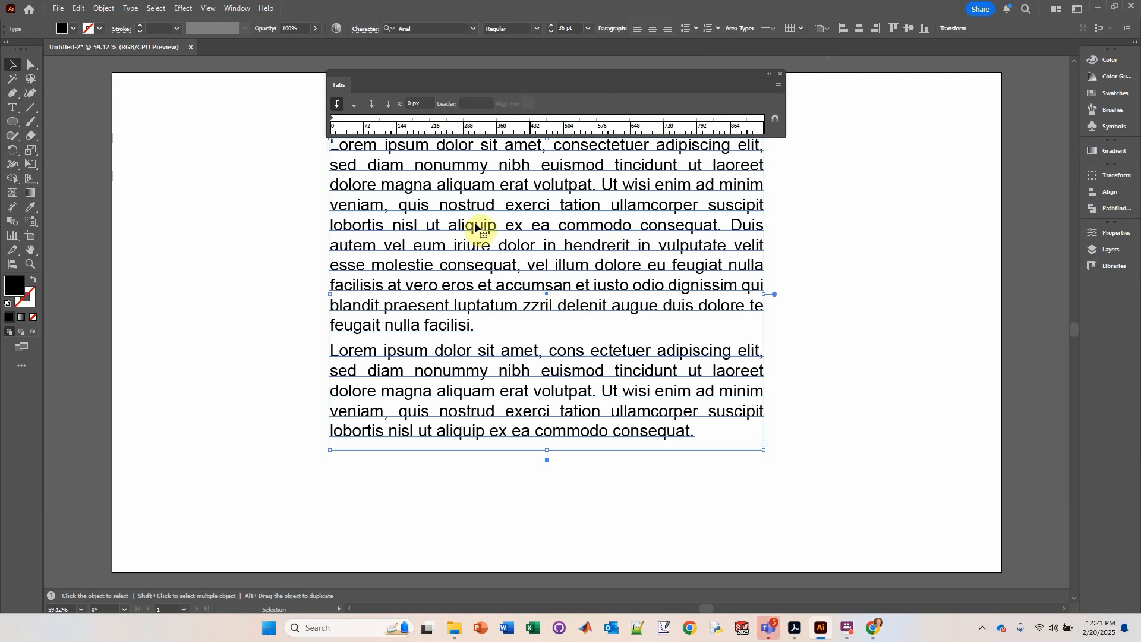
click(361, 126)
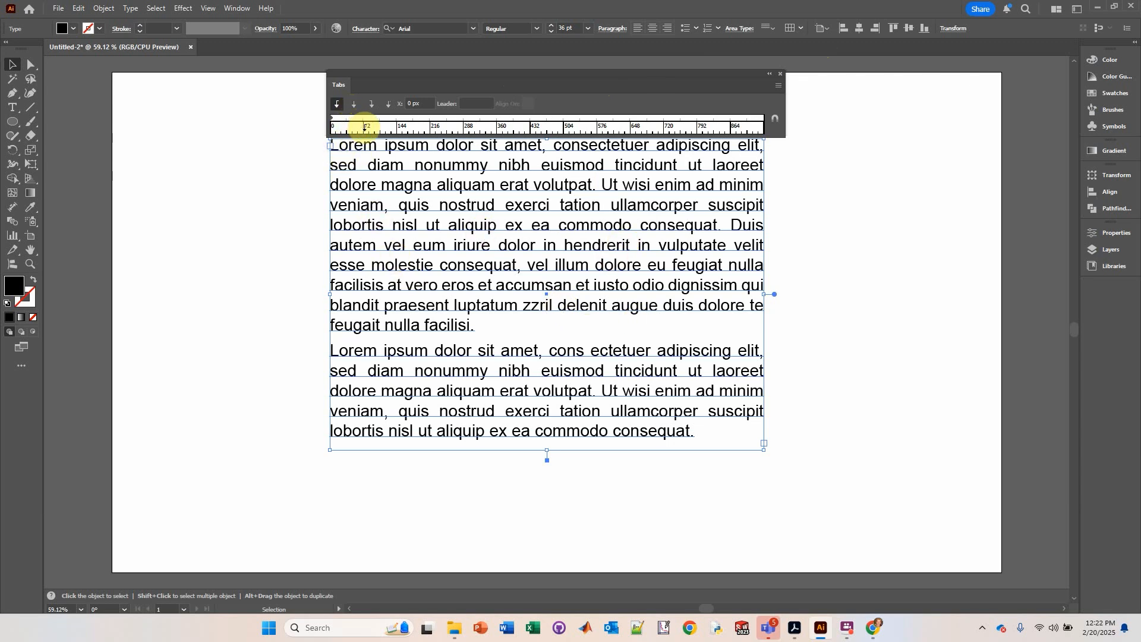
click(364, 126)
Step: Insert a tab at the start of each paragraph and close the Tabs panel
double_click(337, 150)
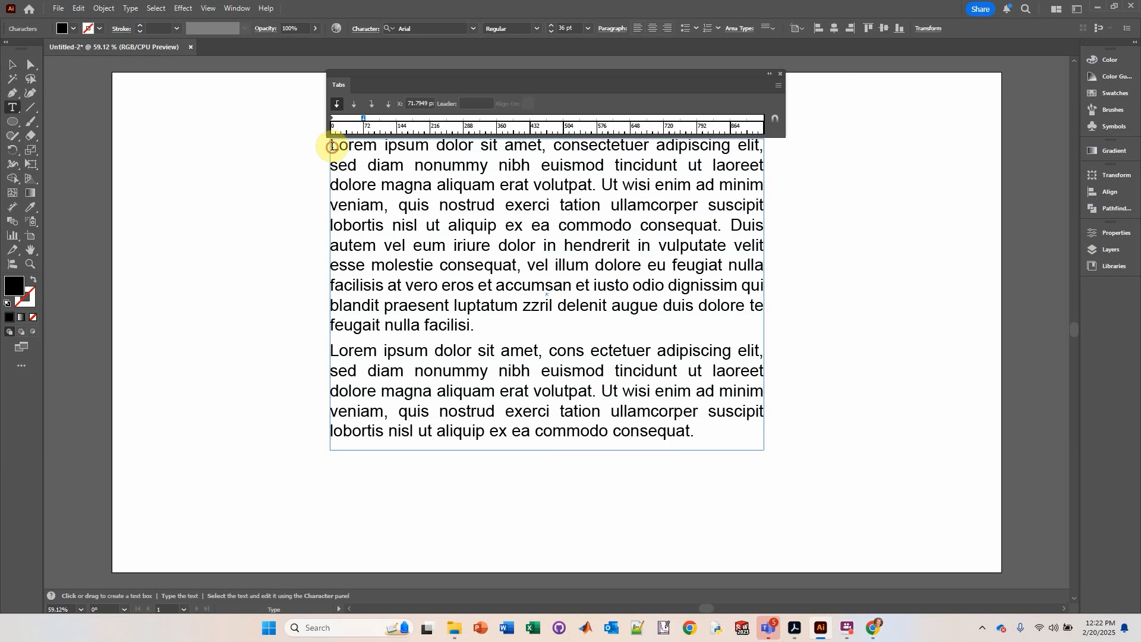
key(Tab)
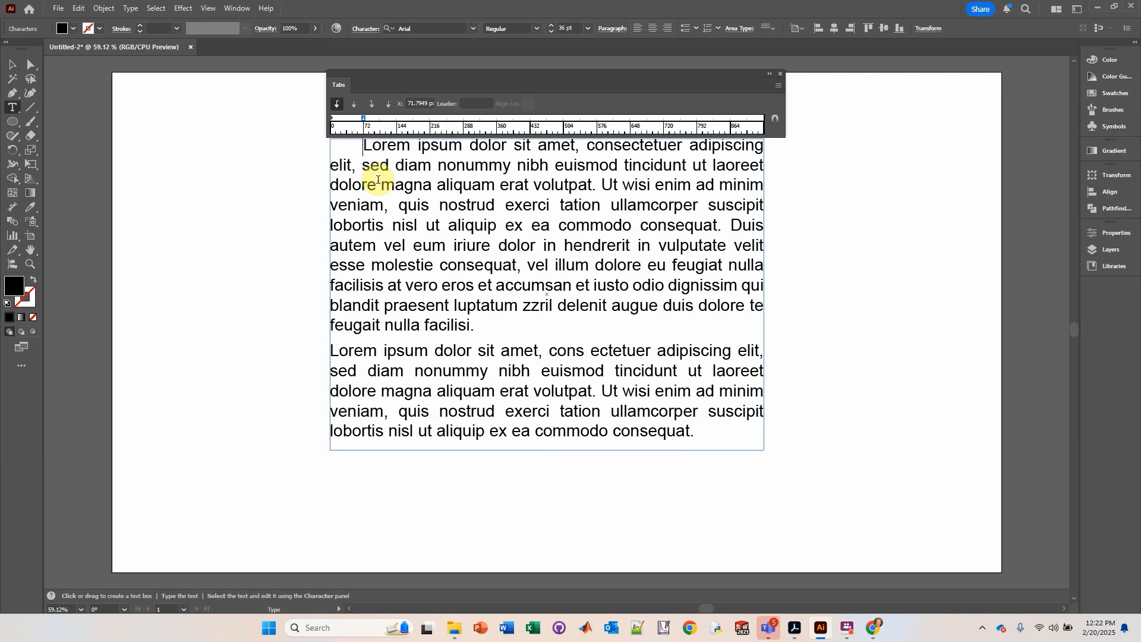
click(331, 351)
key(Tab)
key(ctrl+shift+t)
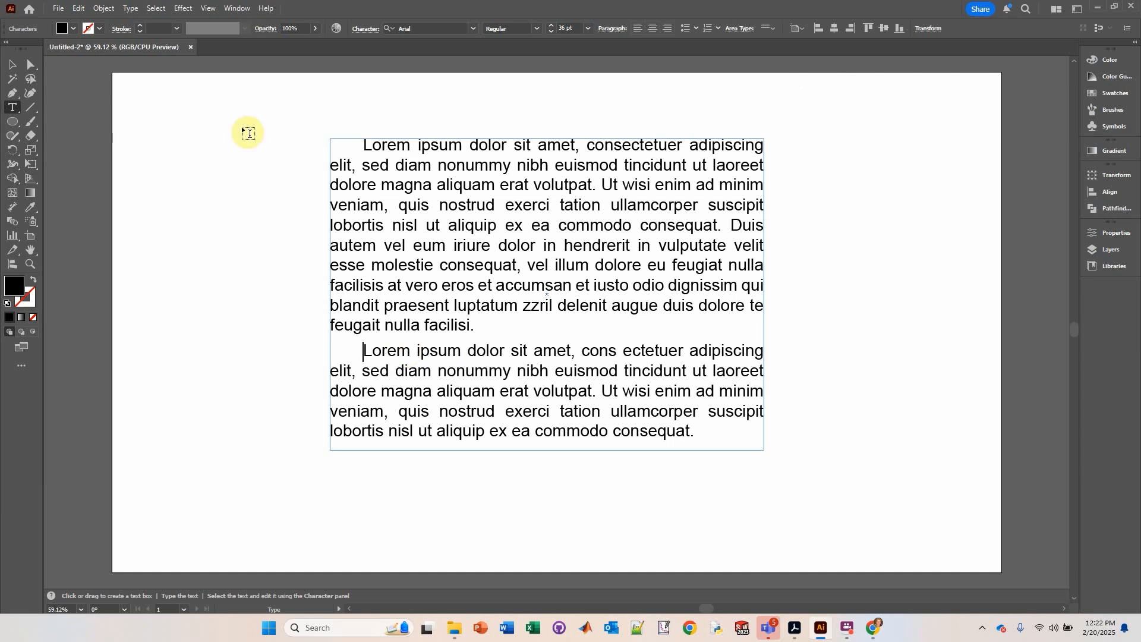
Step: Make the words 'iriure dolor' in the first paragraph Bold
click(12, 64)
click(284, 216)
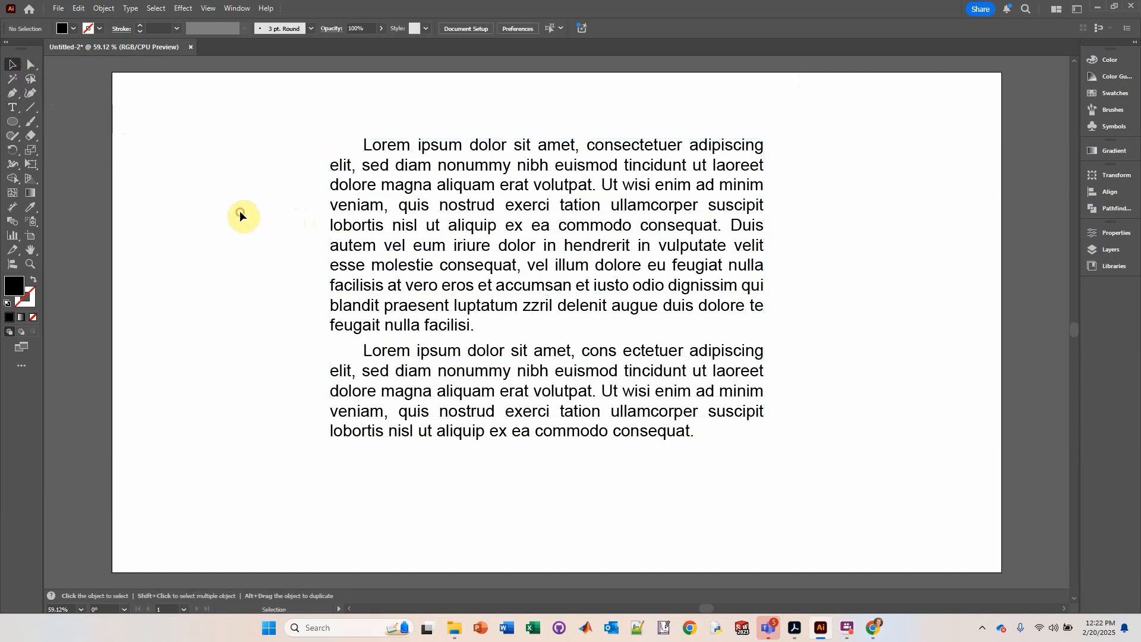
click(526, 247)
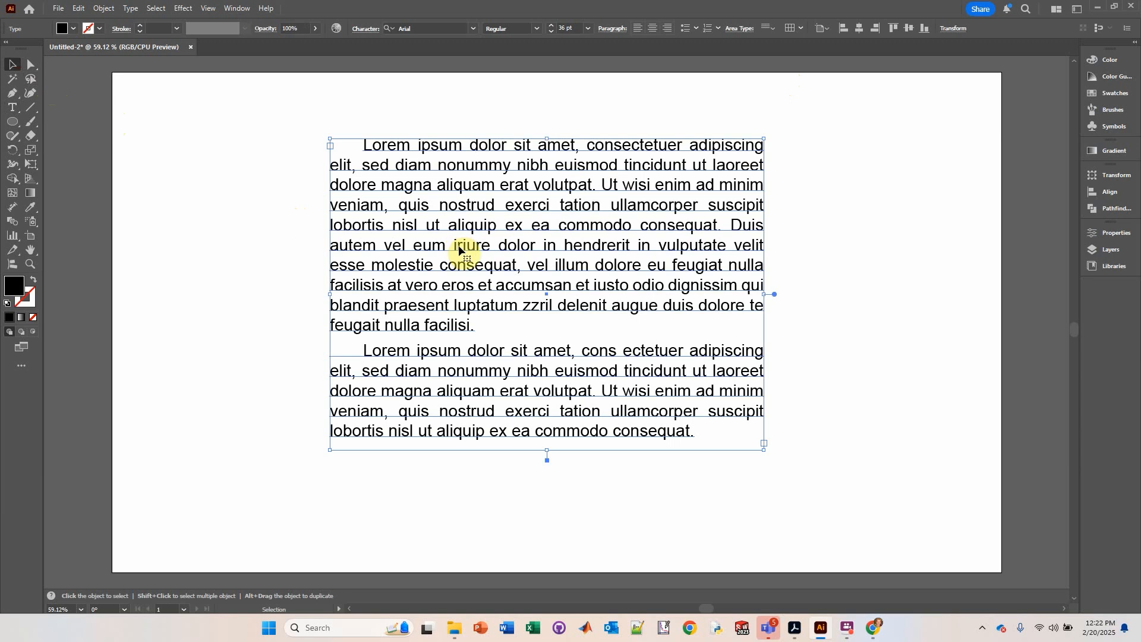
double_click(477, 250)
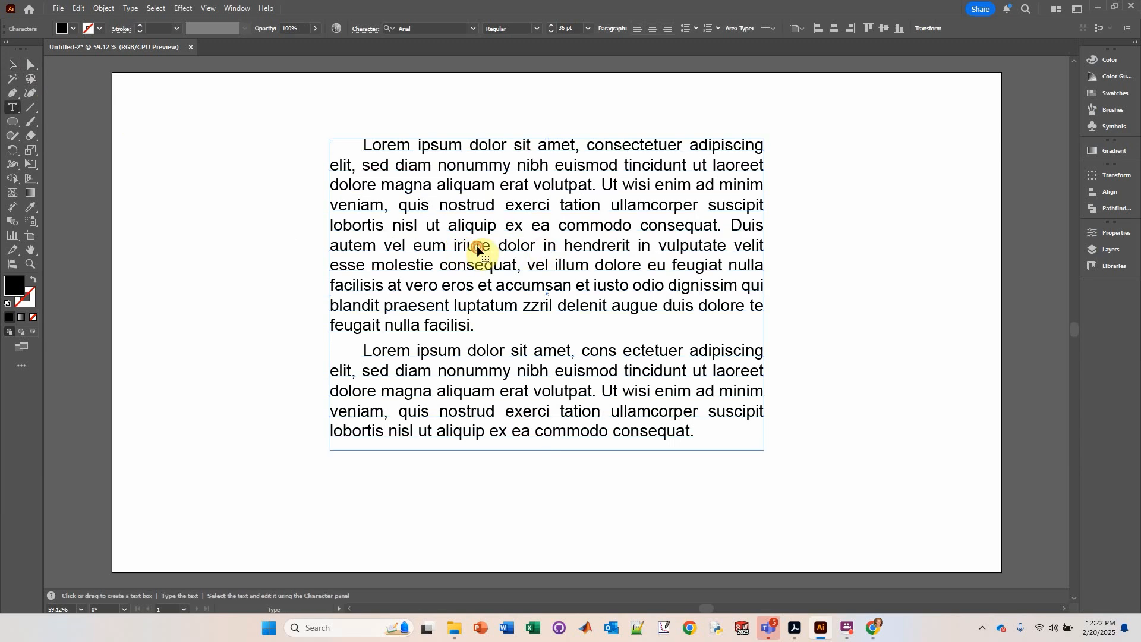
click(452, 244)
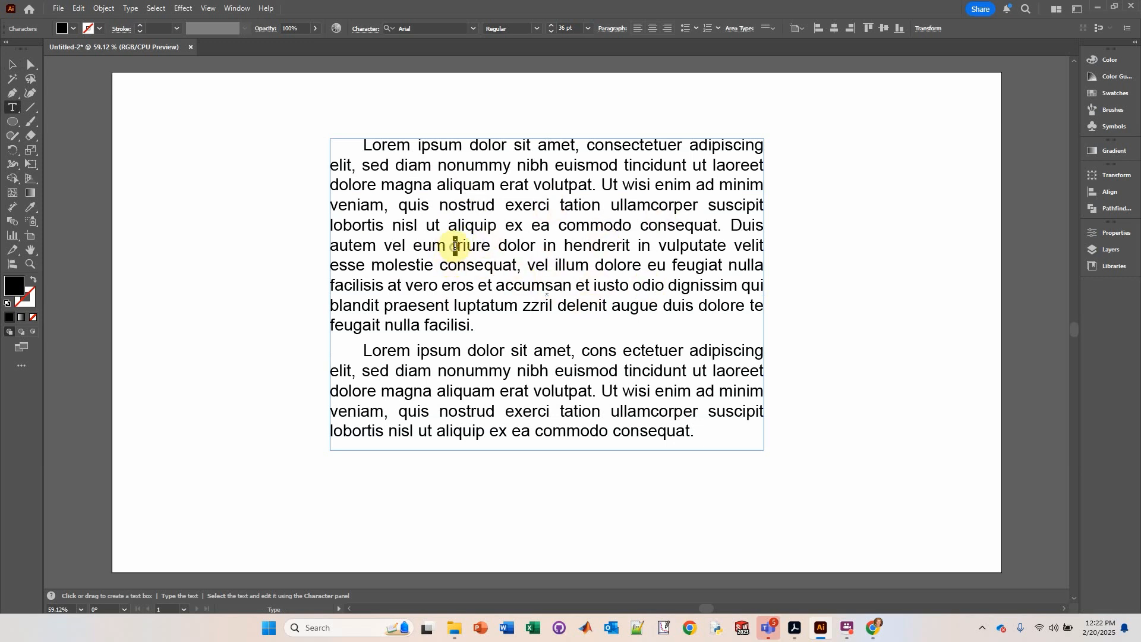
drag(455, 245, 533, 244)
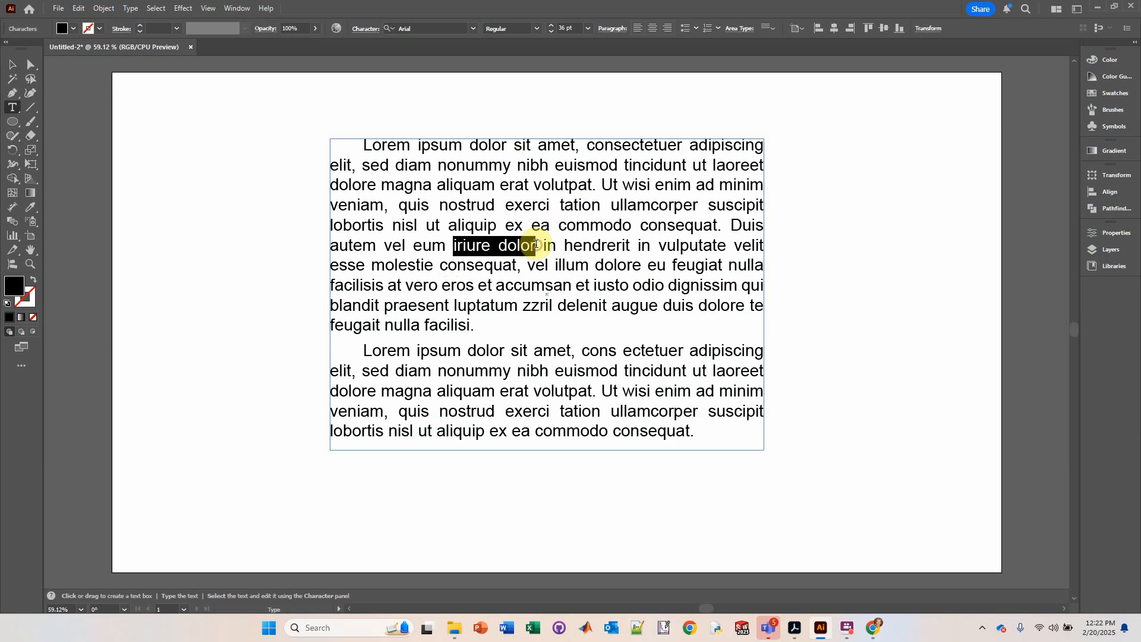
click(533, 28)
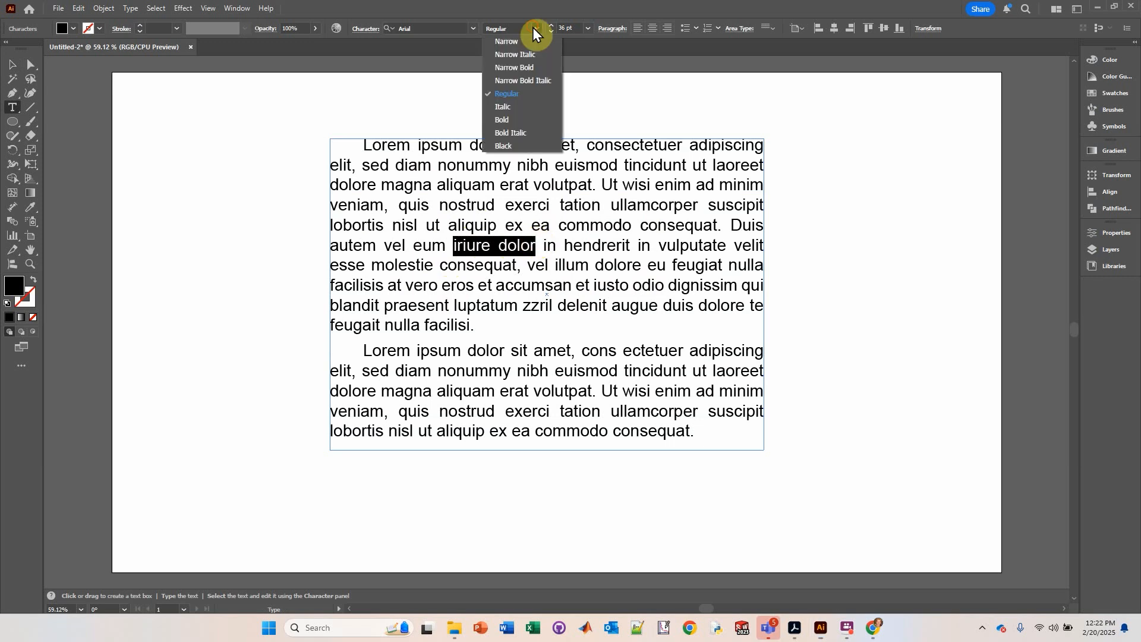
click(502, 121)
Step: Set the word 'commodo' in the first paragraph to Italic and leave text editing
drag(559, 225, 633, 228)
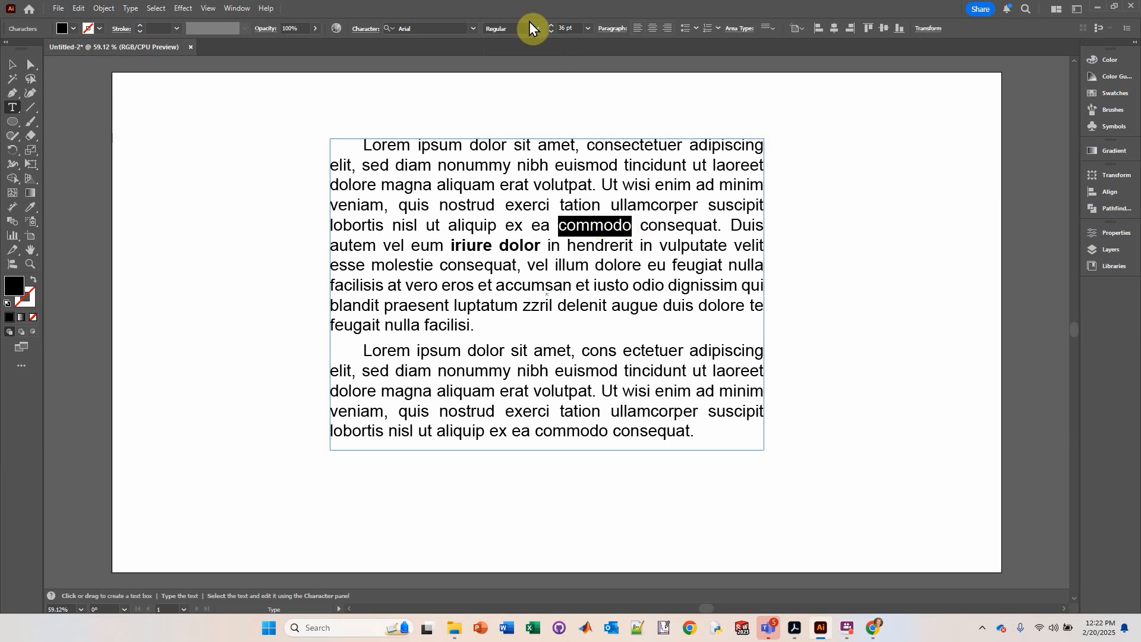
click(531, 28)
click(516, 110)
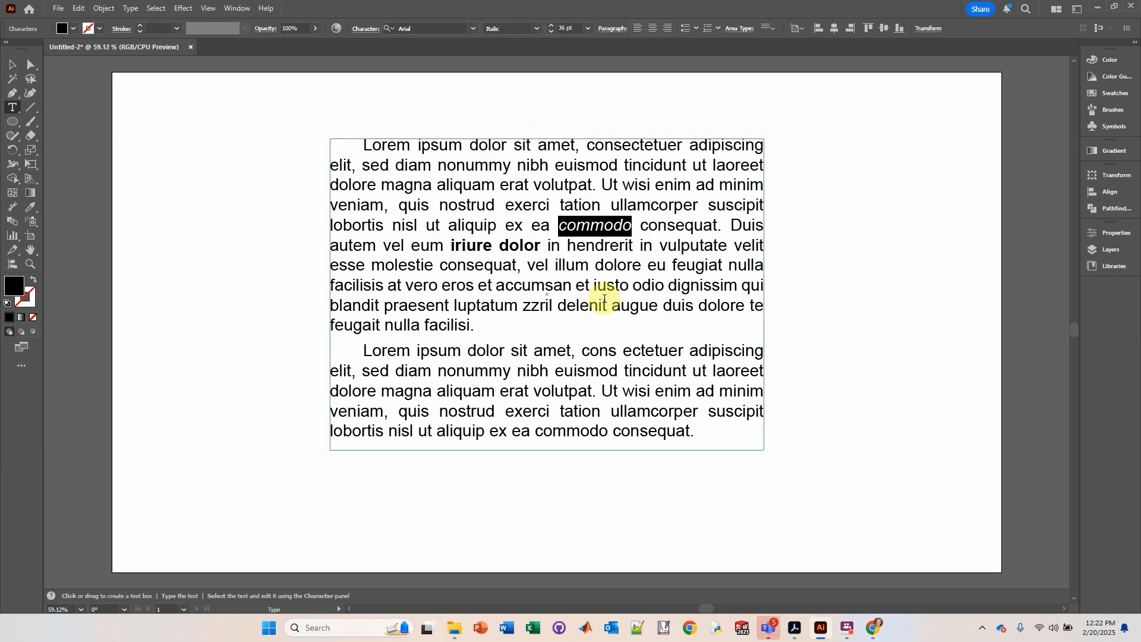
click(580, 303)
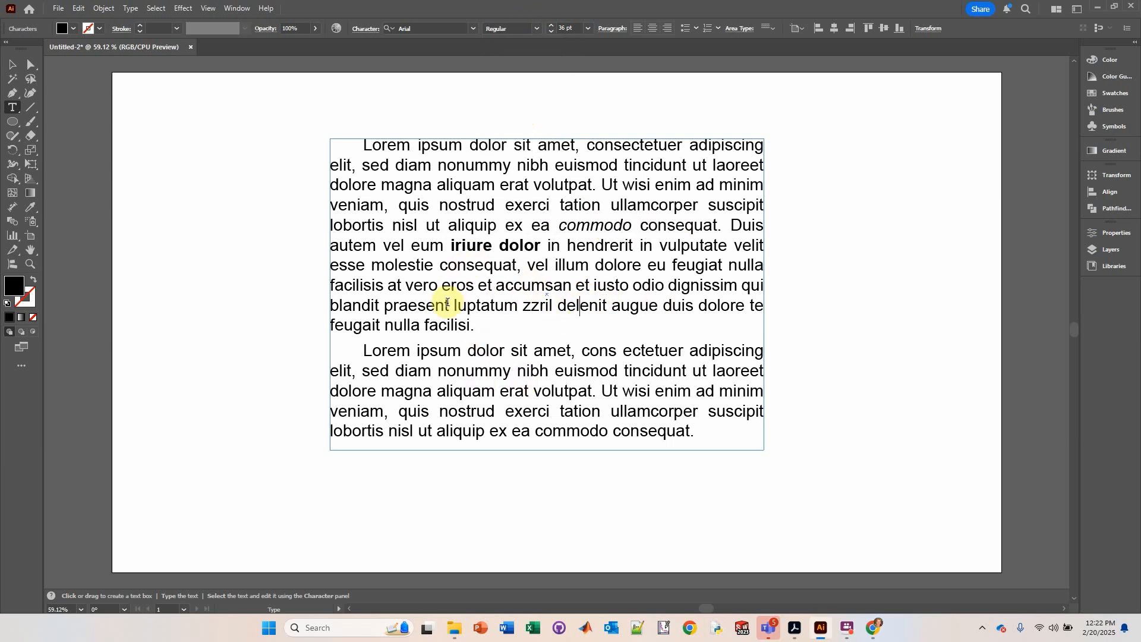
key(Escape)
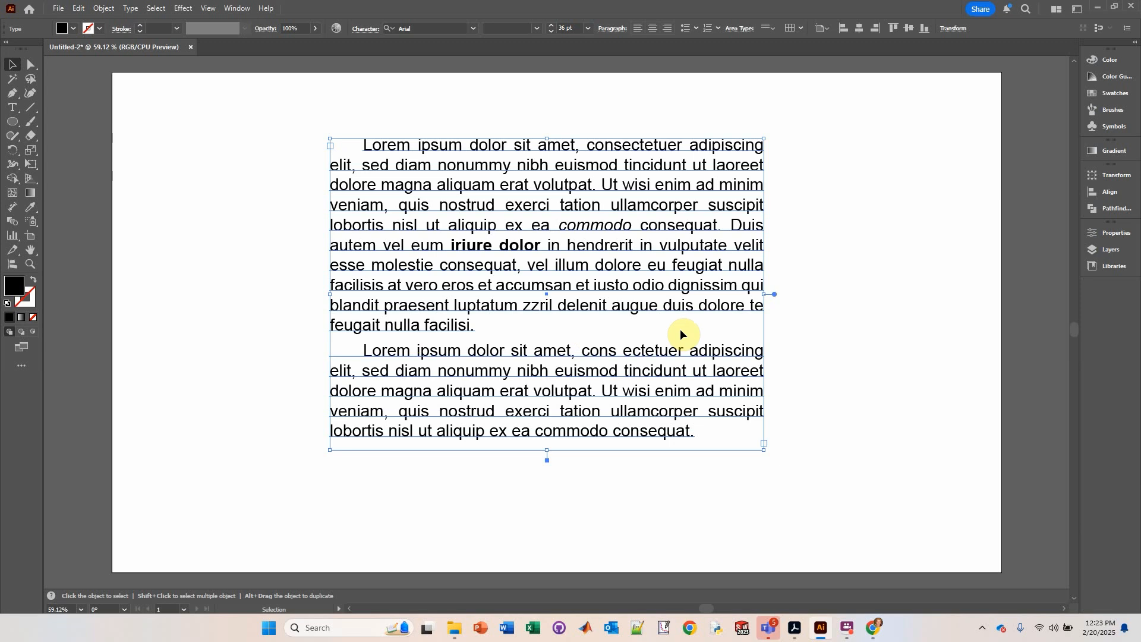
Step: Open the Character panel and review its options menu
click(363, 29)
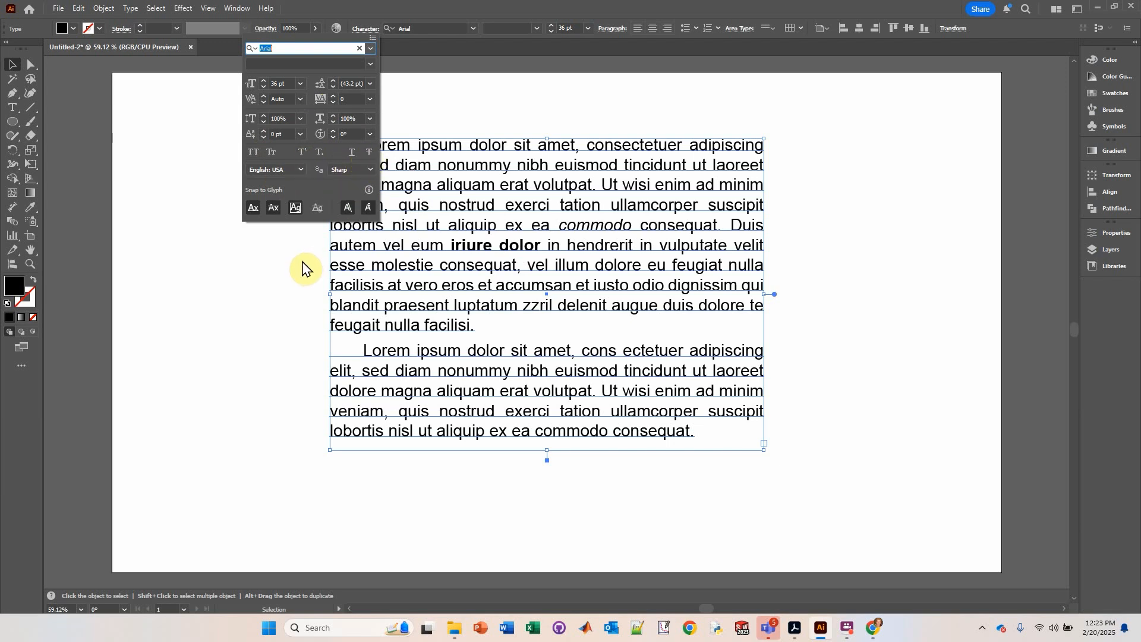
click(372, 38)
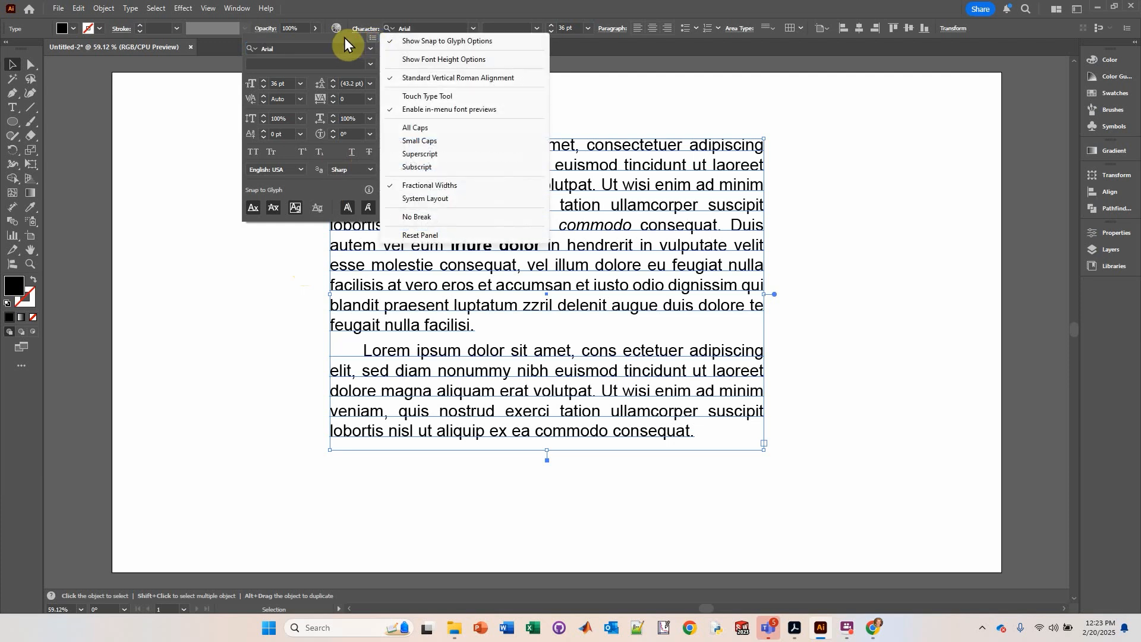
click(344, 37)
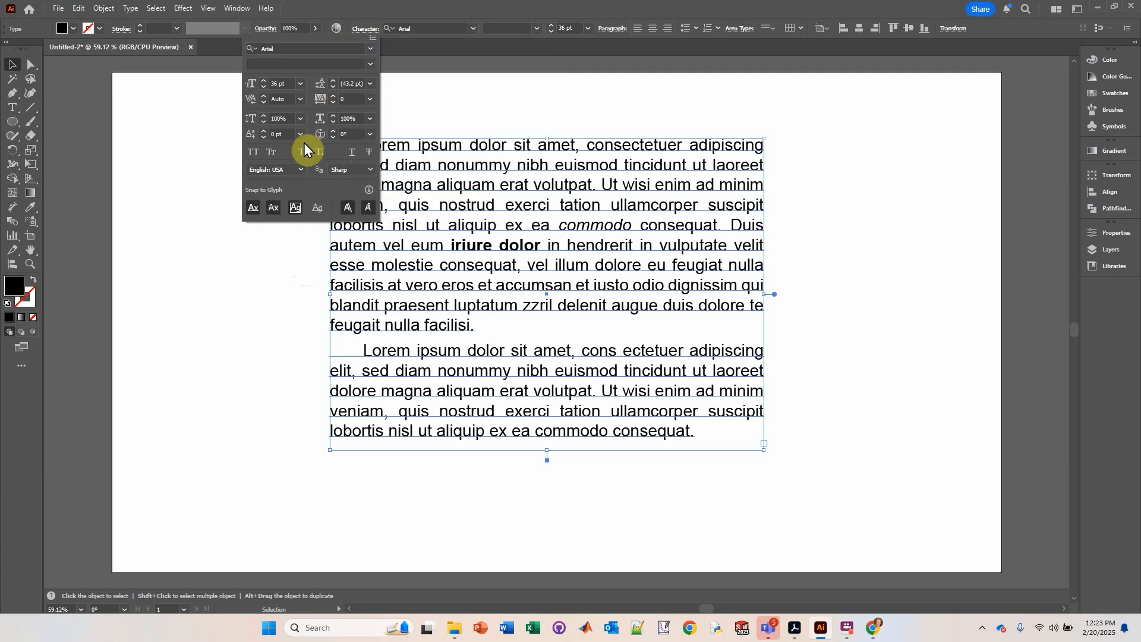
click(548, 13)
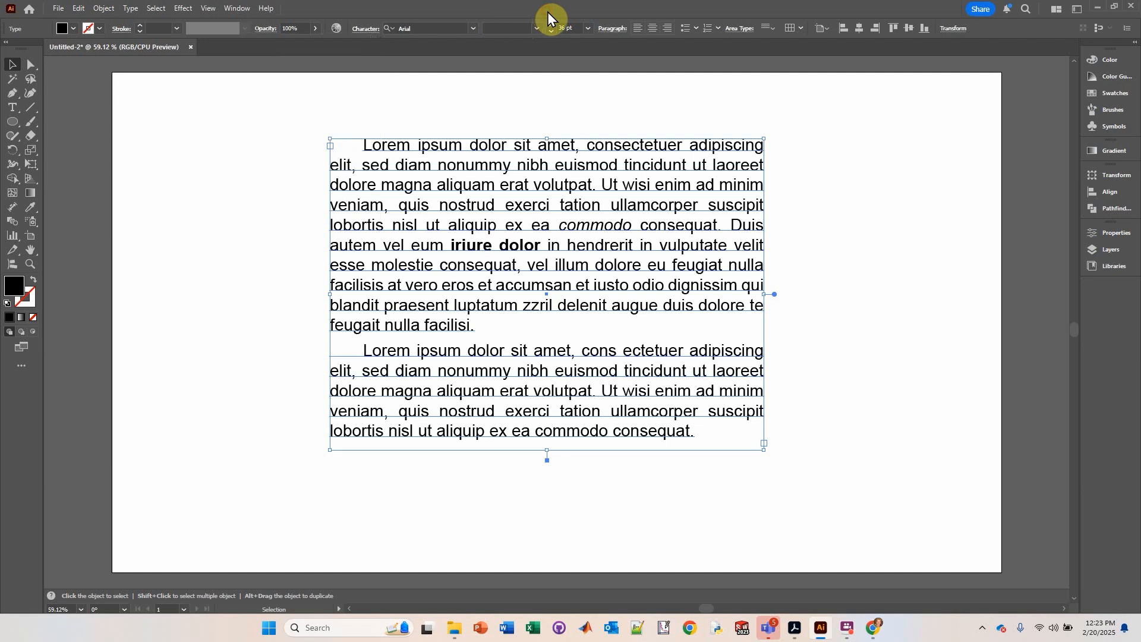
Step: Open Area Type Options for the text box and set its inset spacing to 19 px
click(739, 30)
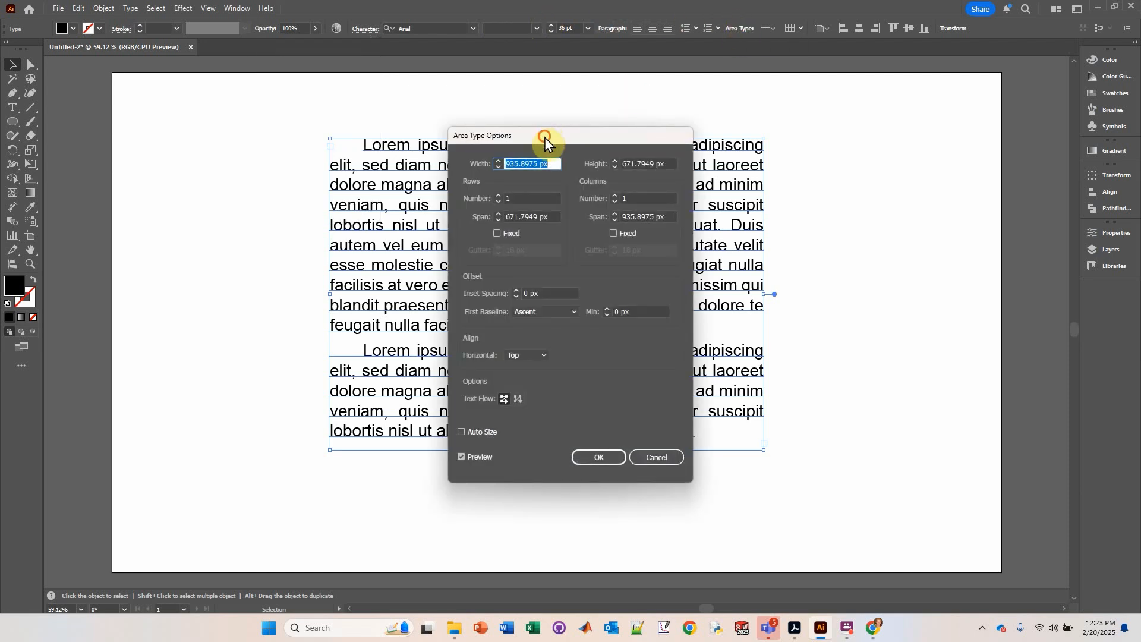
drag(545, 141, 874, 105)
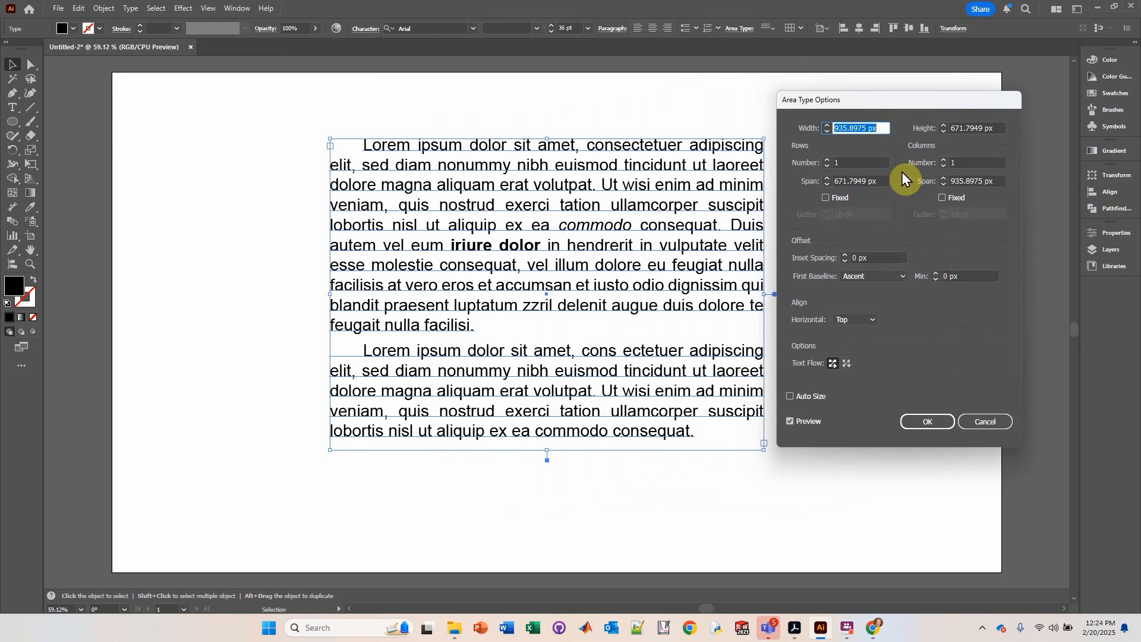
click(942, 159)
click(944, 166)
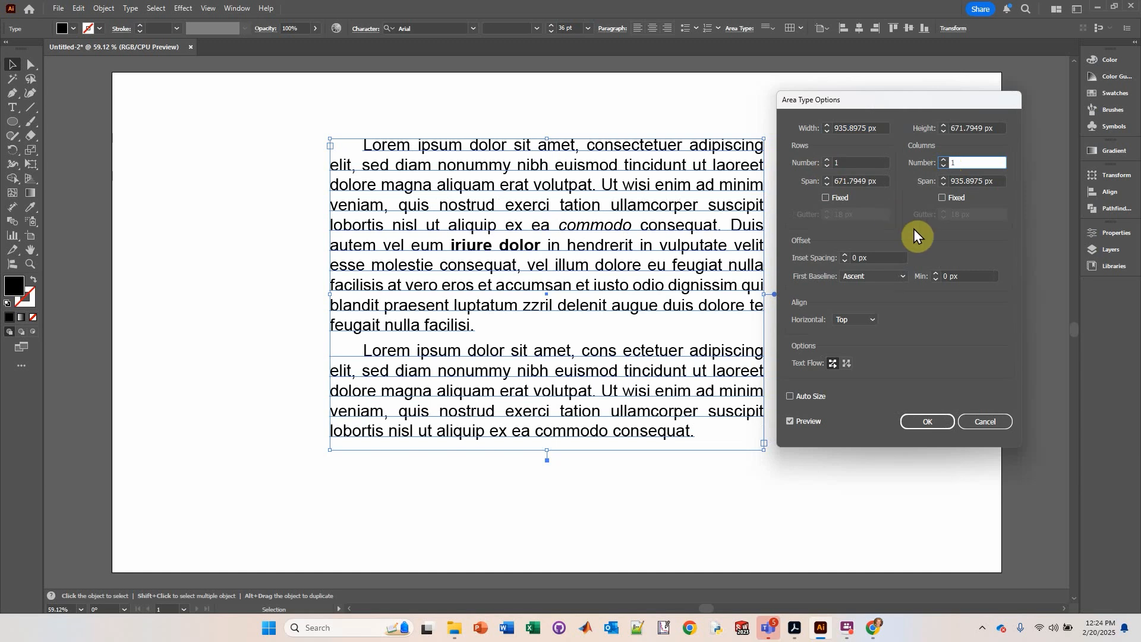
click(844, 255)
click(844, 255)
click(844, 254)
click(844, 254)
click(844, 254)
click(845, 254)
click(844, 254)
click(845, 254)
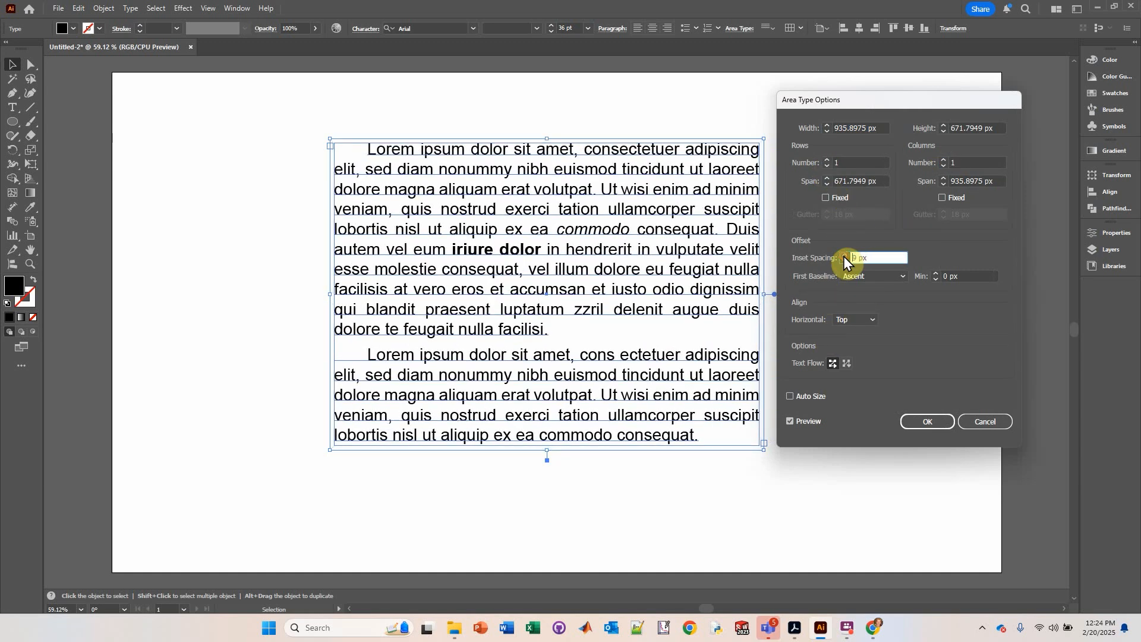
click(844, 255)
click(844, 255)
click(845, 254)
click(844, 254)
click(844, 254)
click(844, 254)
click(844, 254)
click(844, 255)
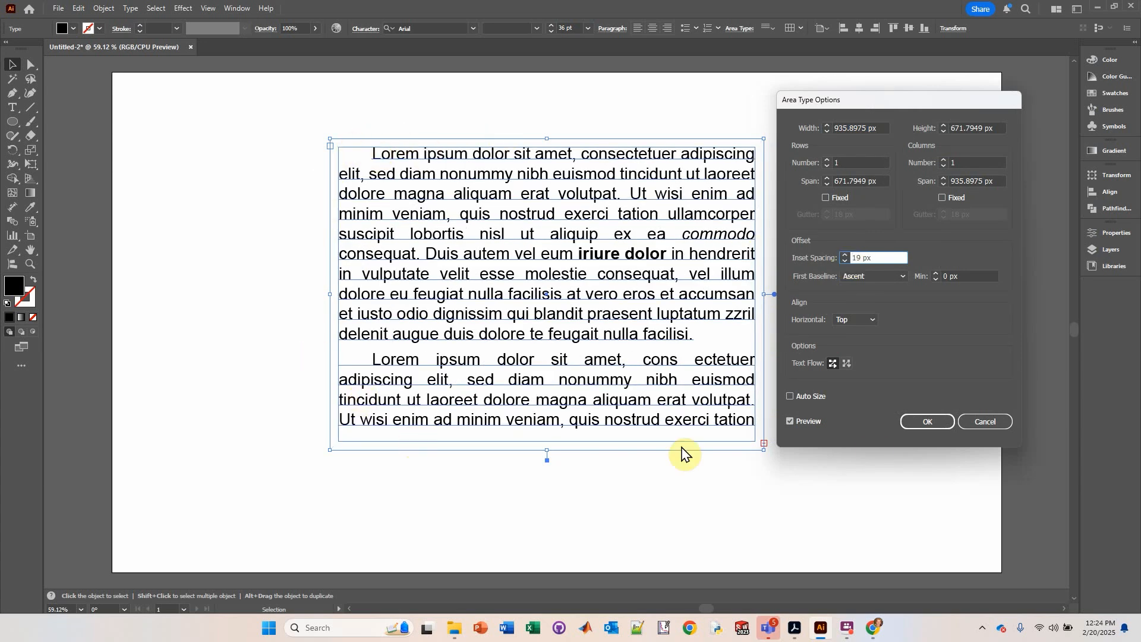
click(912, 421)
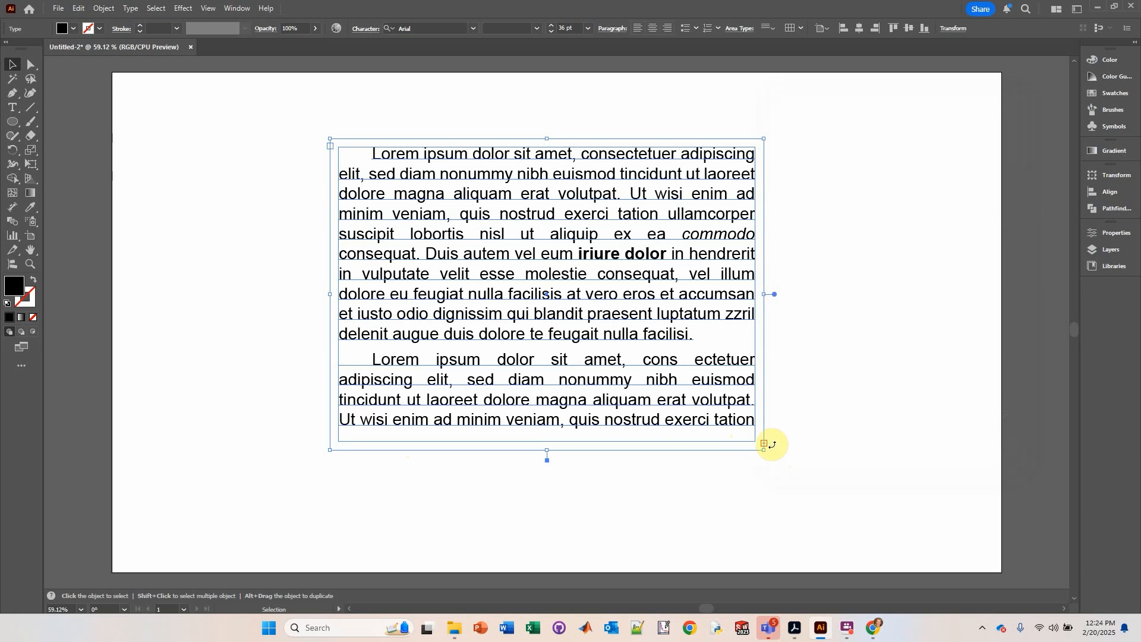
Step: Extend the text box downward to about 740 px tall so all text fits
drag(546, 450, 543, 482)
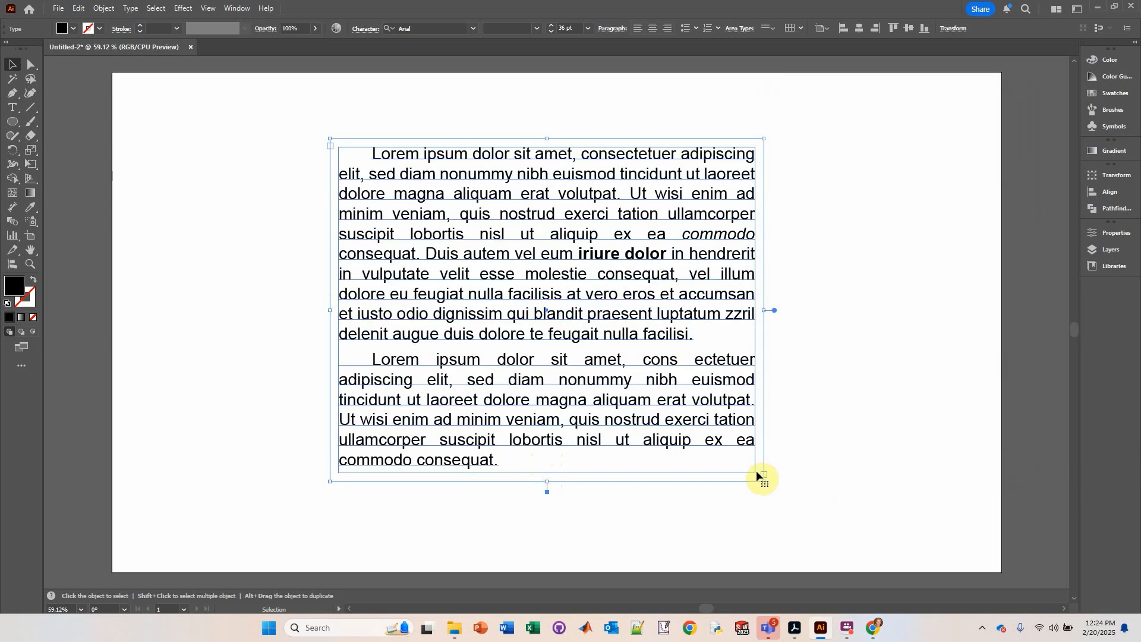
click(263, 329)
click(629, 324)
click(771, 28)
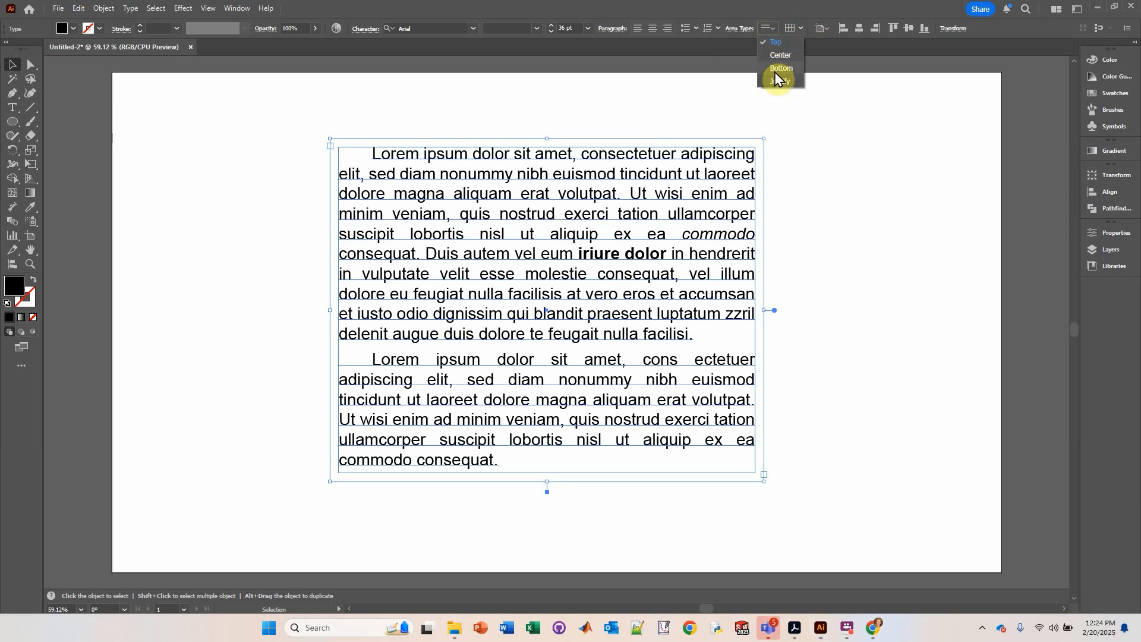
Step: Delete the second paragraph's text after 'euismod' and leave text editing
double_click(498, 464)
drag(499, 462, 334, 397)
key(BackSpace)
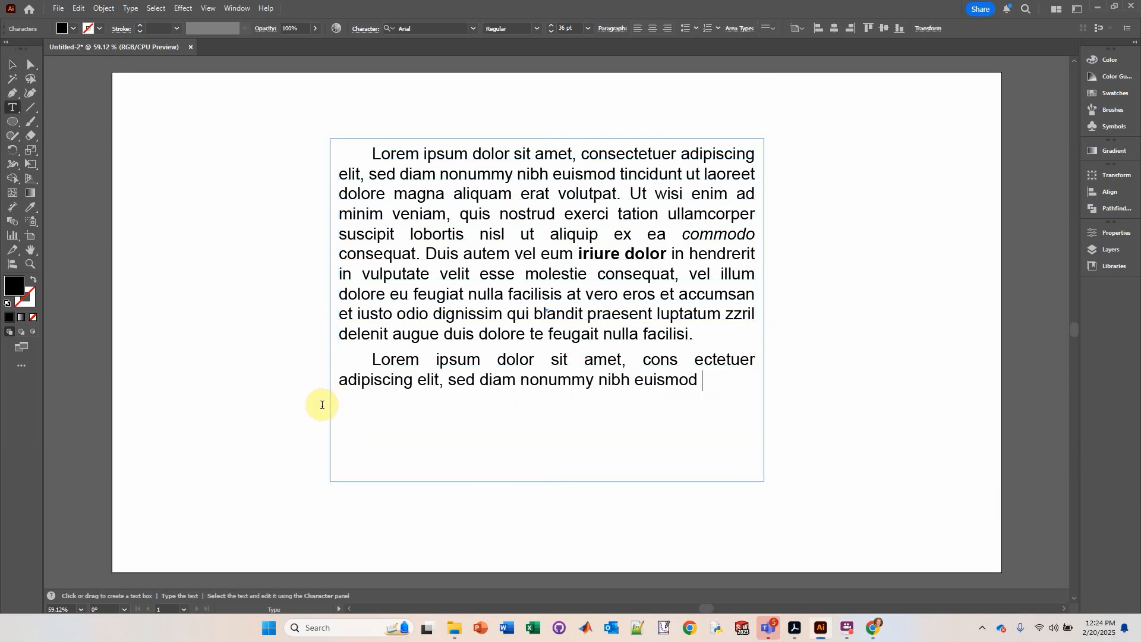
click(12, 64)
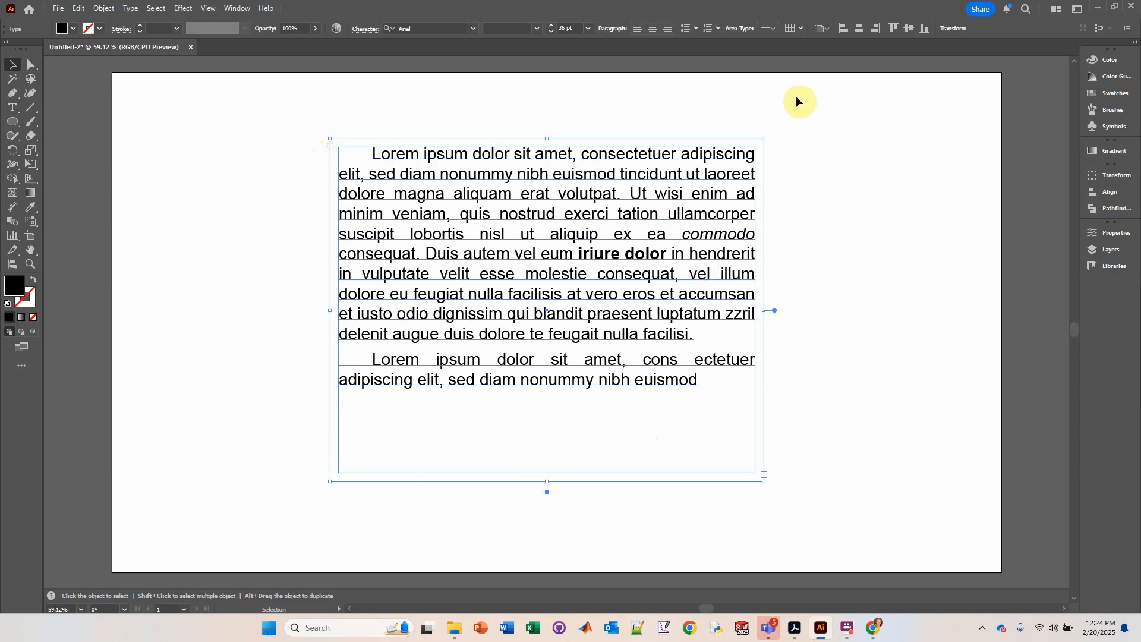
Step: Switch the text box's vertical alignment to Center, then Bottom, and back to Top
click(772, 29)
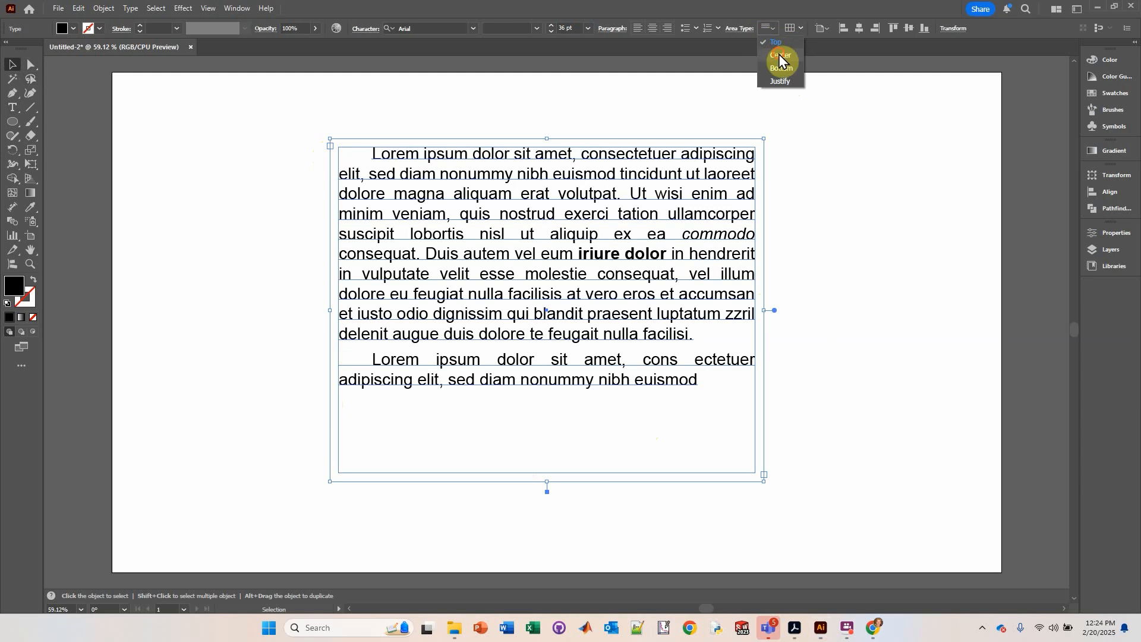
click(778, 54)
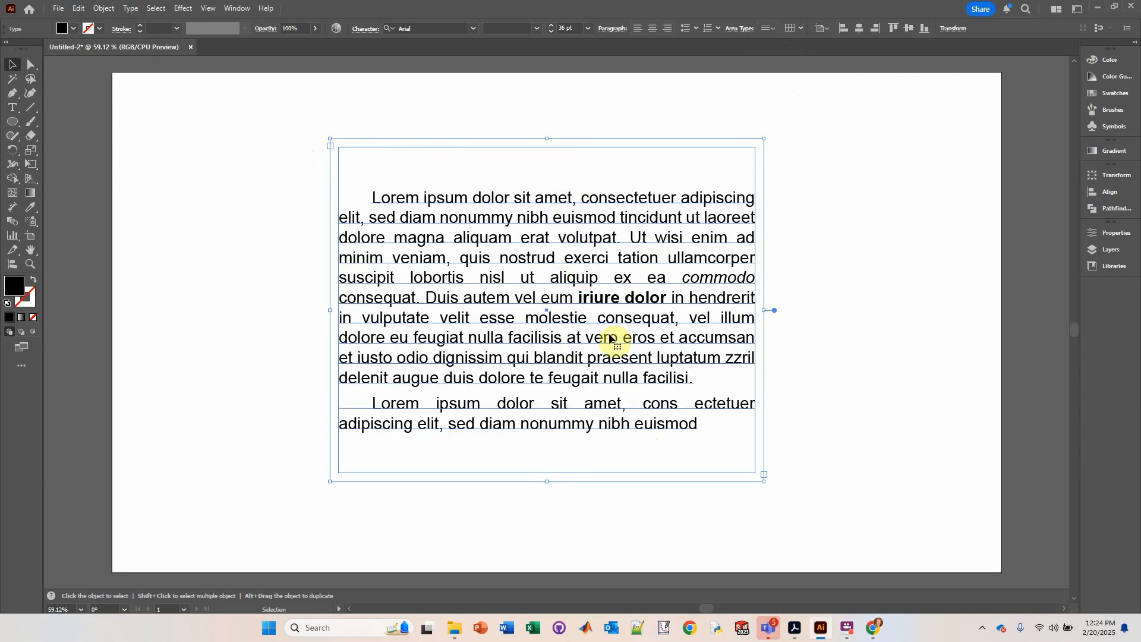
click(770, 29)
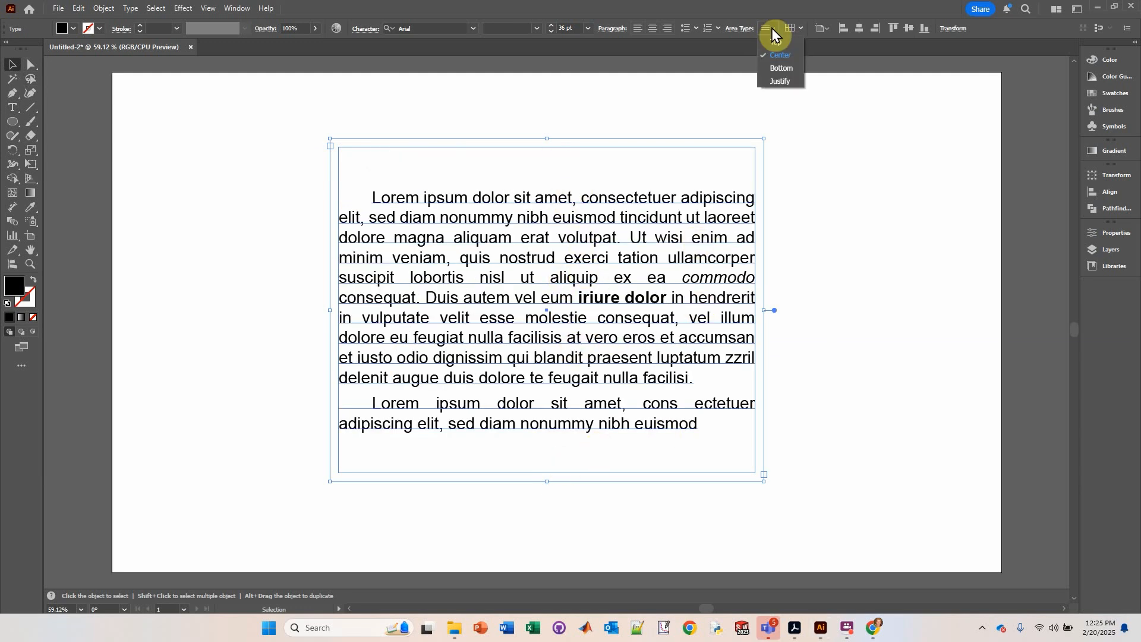
click(783, 68)
click(772, 28)
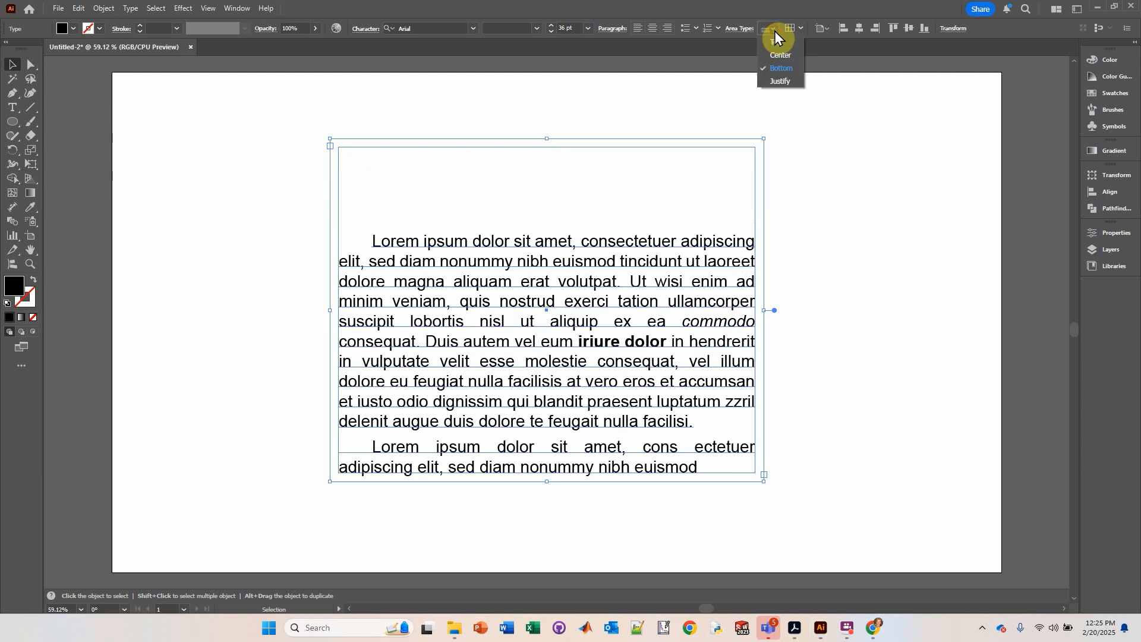
click(776, 43)
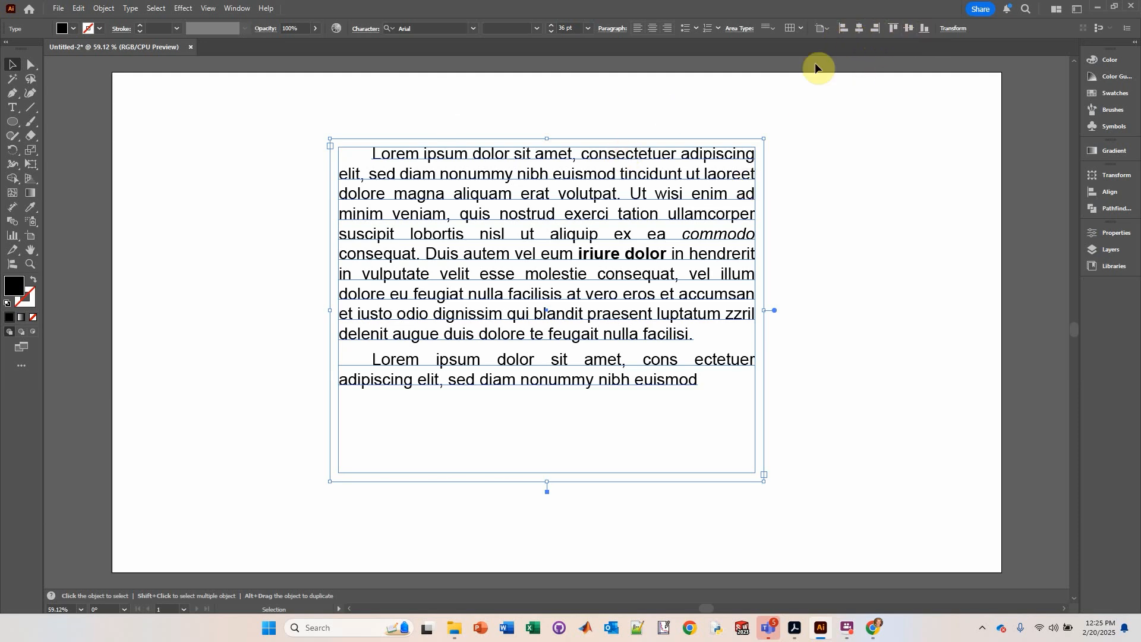
Step: Duplicate the text box to the right and narrow the copy slightly
drag(550, 260, 814, 266)
drag(1030, 312, 987, 310)
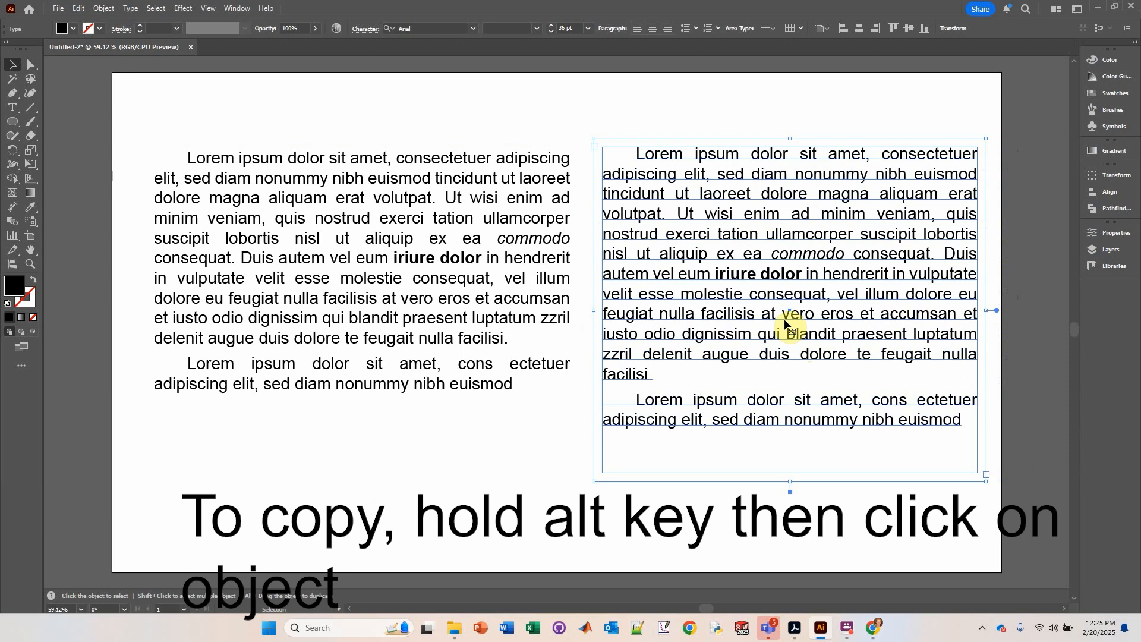
mouse_move(986, 310)
mouse_down()
mouse_move(945, 313)
mouse_move(984, 314)
mouse_move(969, 312)
mouse_up()
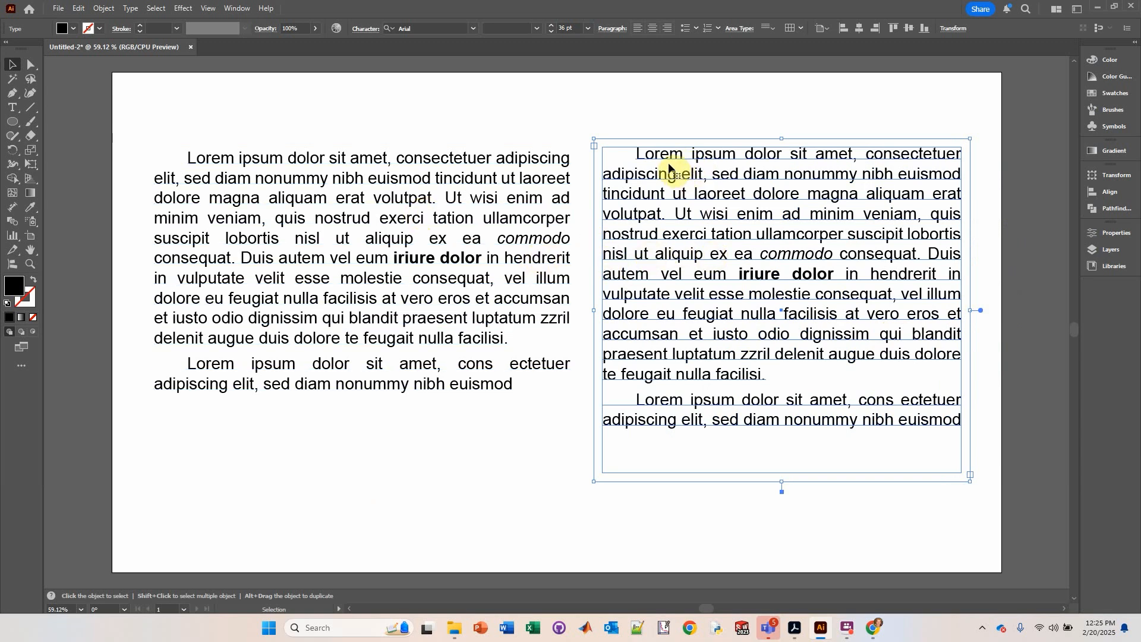
Step: Set the vertical alignment of the copy and of the original text box to Center
click(767, 28)
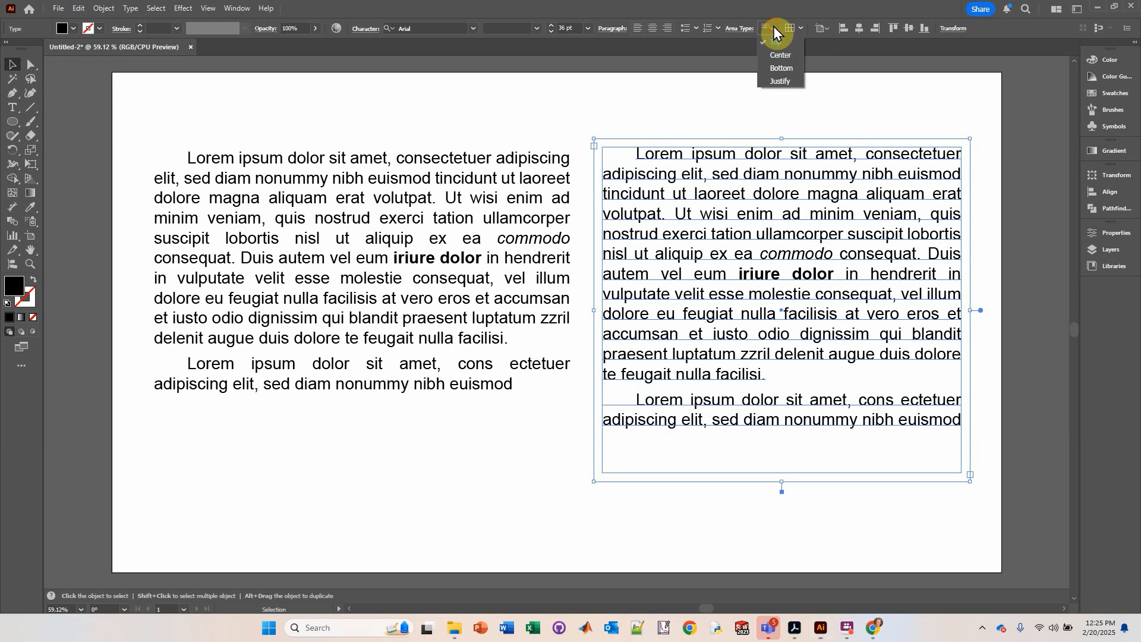
click(771, 49)
click(389, 274)
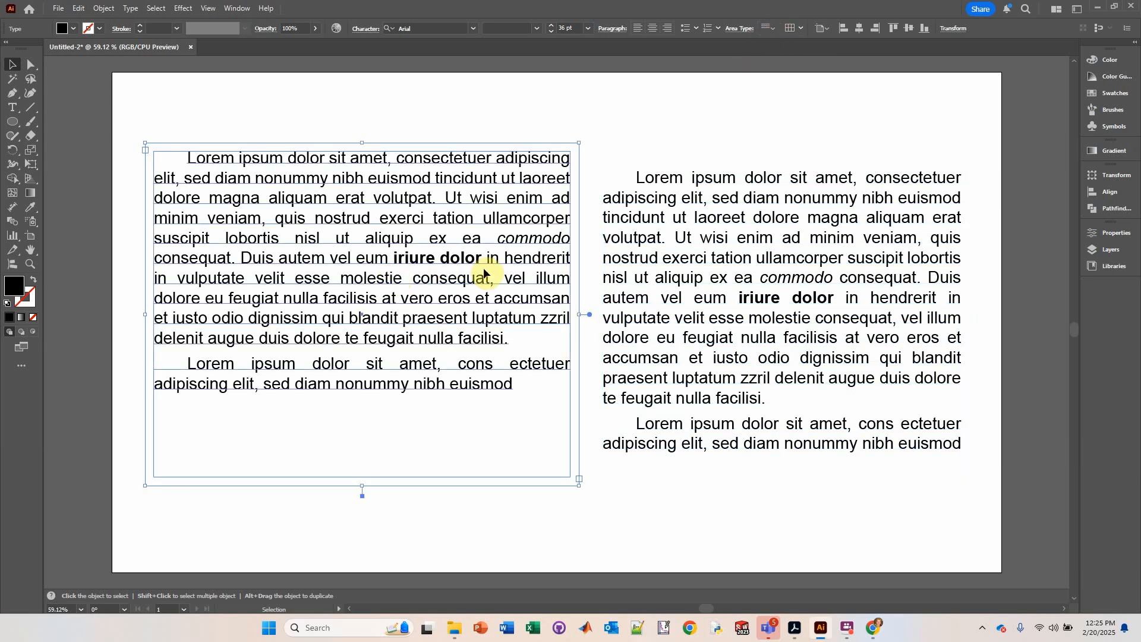
click(773, 29)
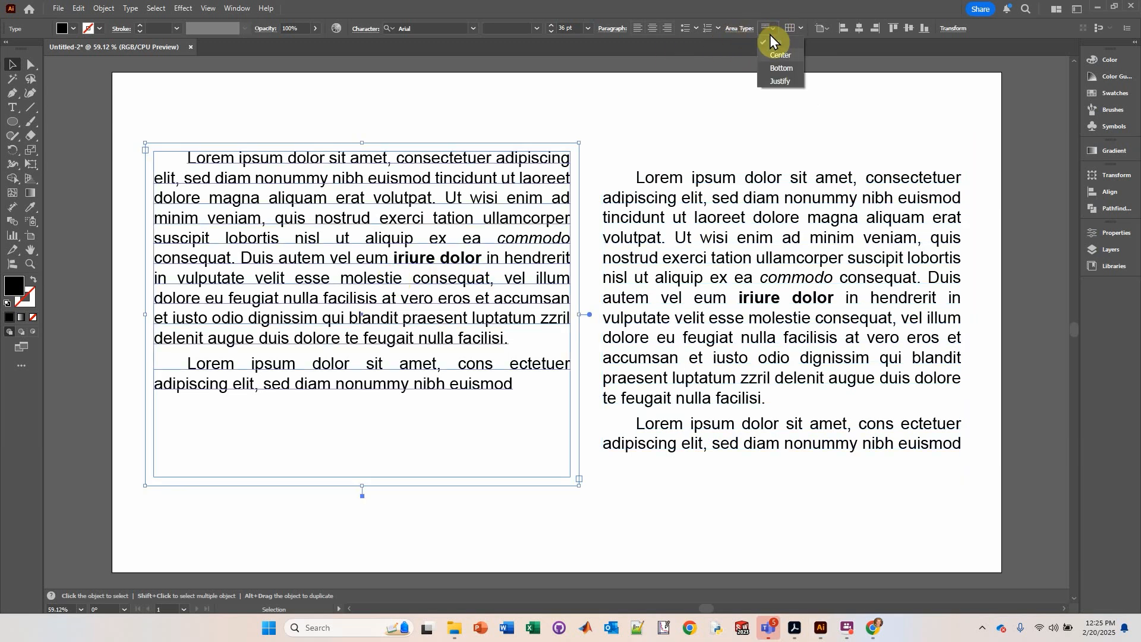
click(771, 60)
Step: Select both text boxes and align their top edges
click(526, 108)
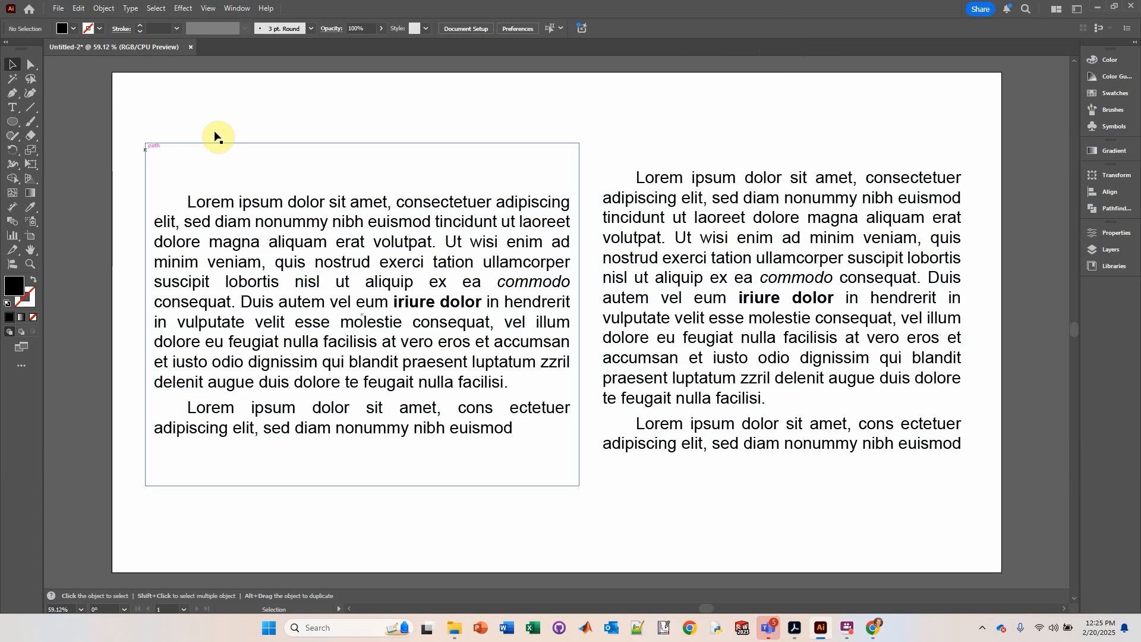
drag(101, 149, 863, 410)
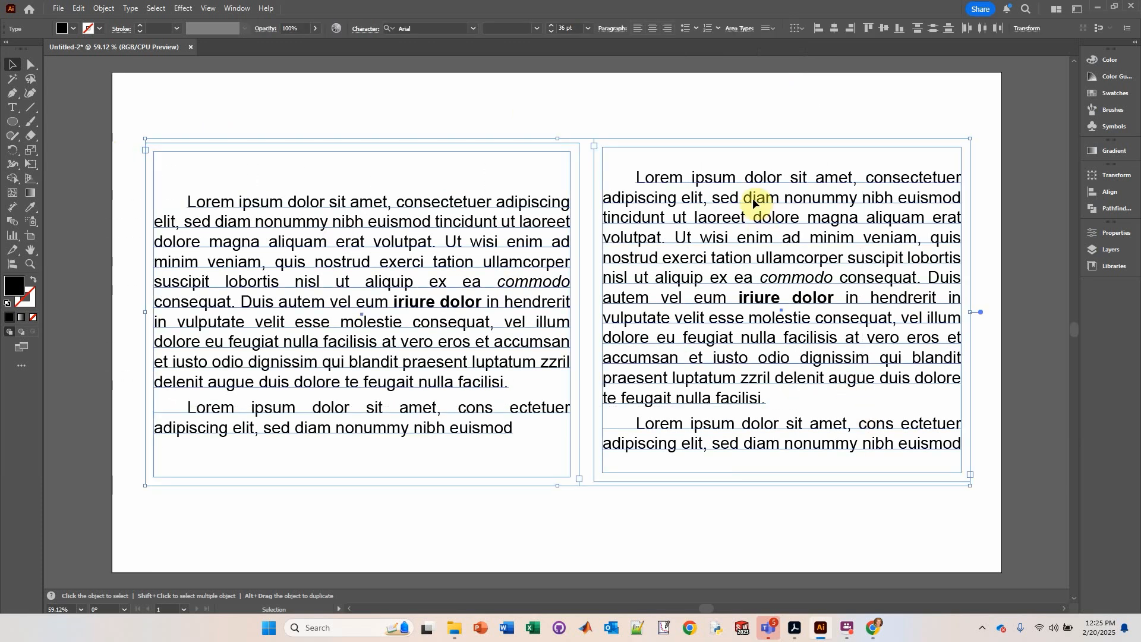
click(881, 26)
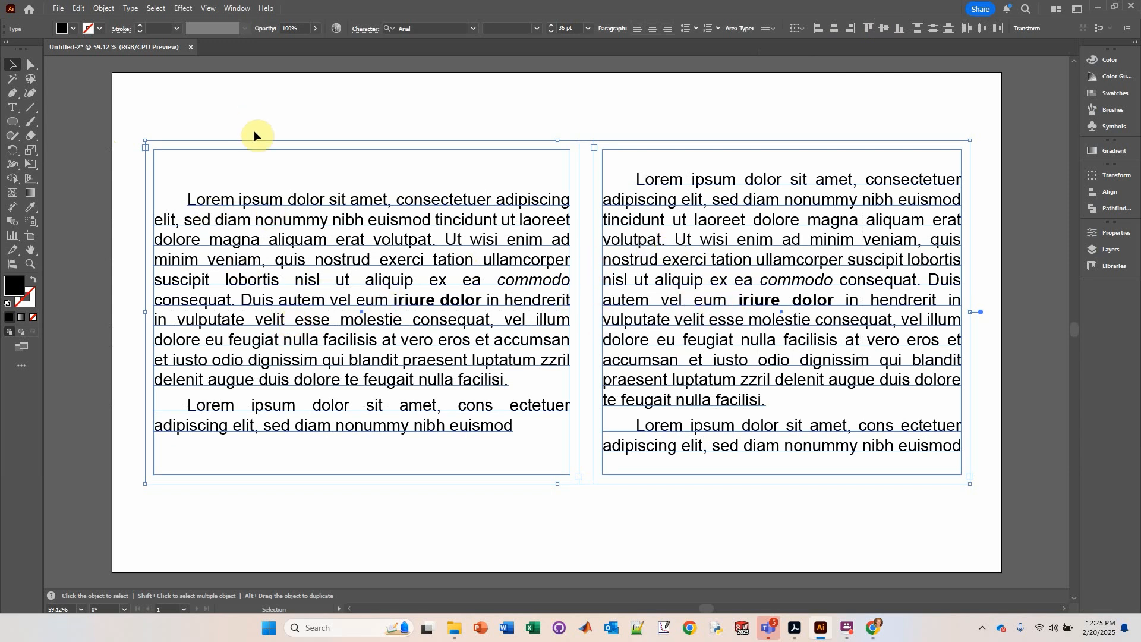
Step: Set the left text box's vertical alignment back to Top
click(171, 156)
click(325, 265)
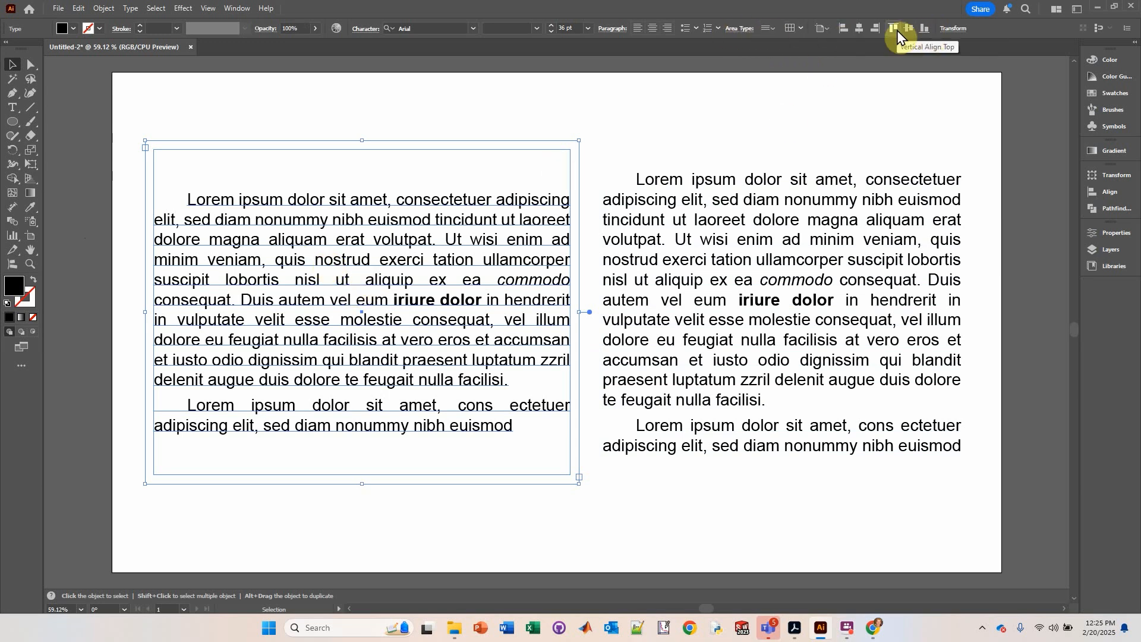
click(775, 27)
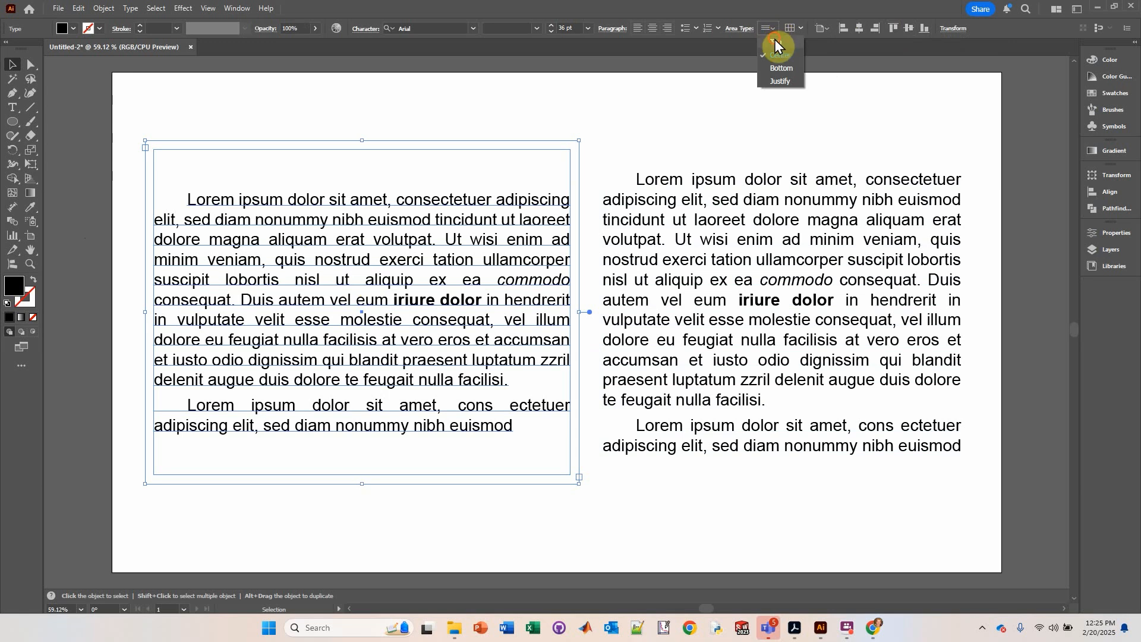
click(775, 39)
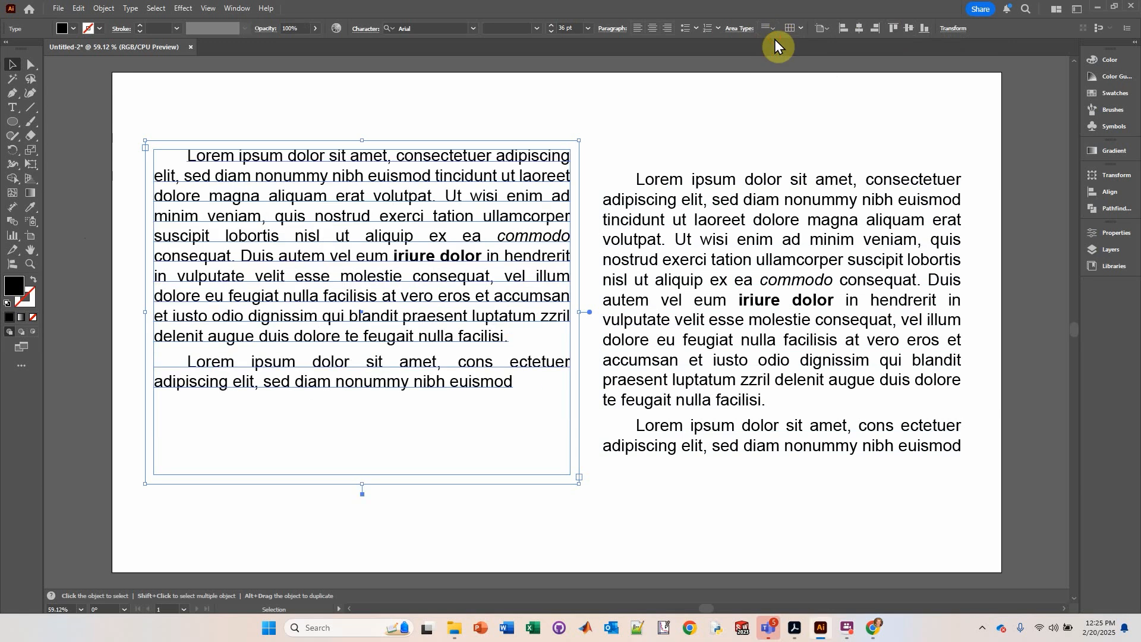
Step: Delete the duplicated text box on the right
shift+click(660, 204)
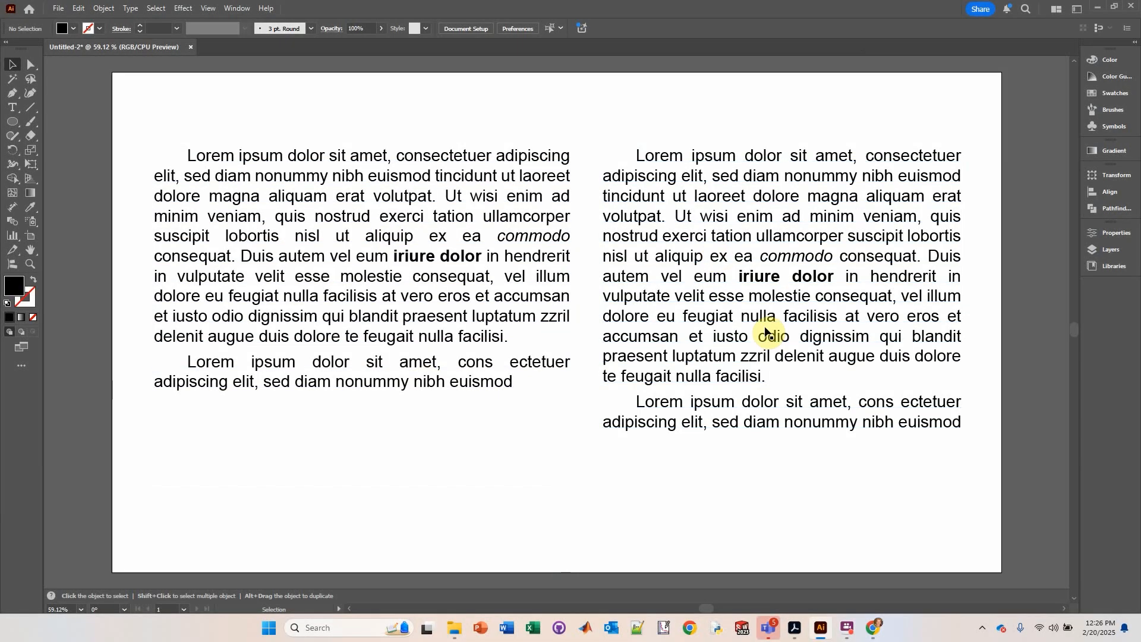
click(703, 357)
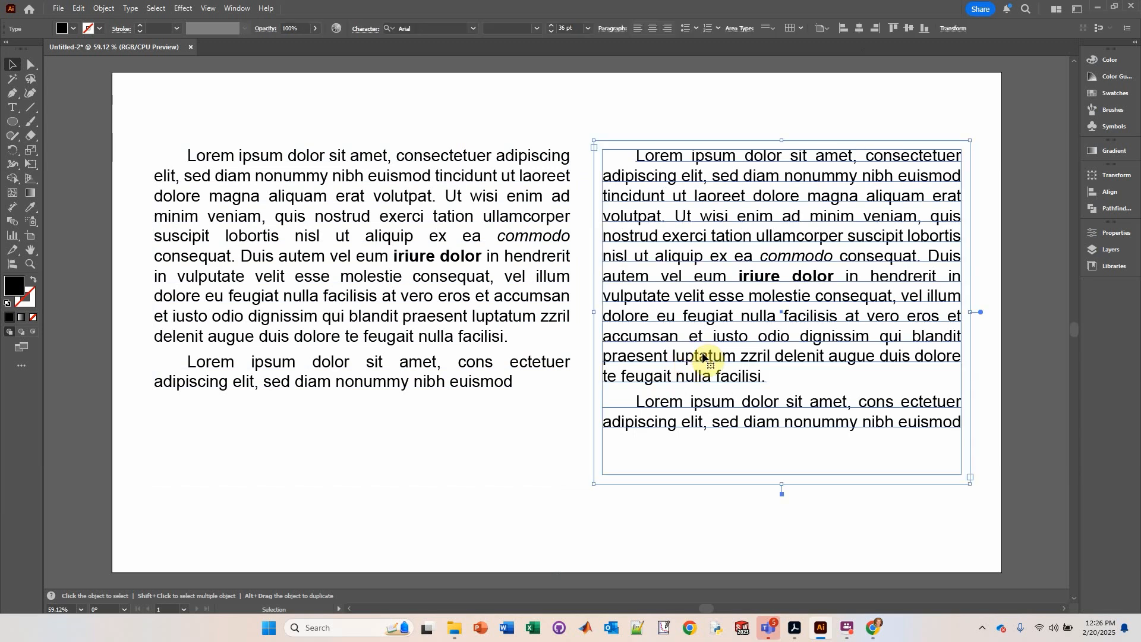
key(Delete)
Step: Widen the text box to about 1728 px and split it into 2 columns in Area Type Options
click(520, 295)
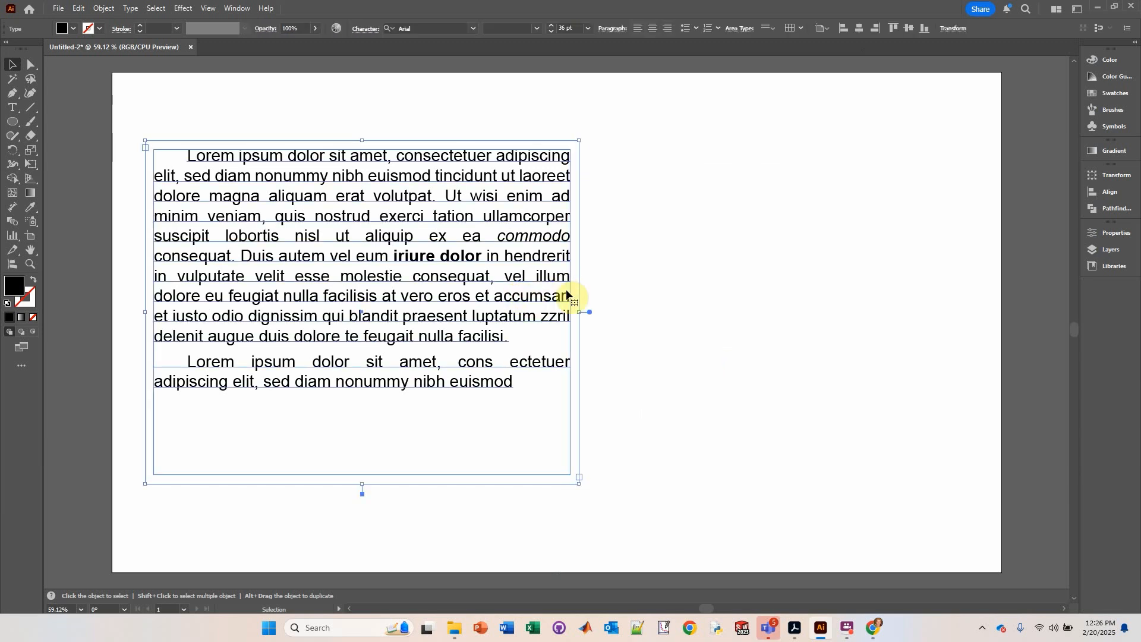
drag(581, 309, 943, 313)
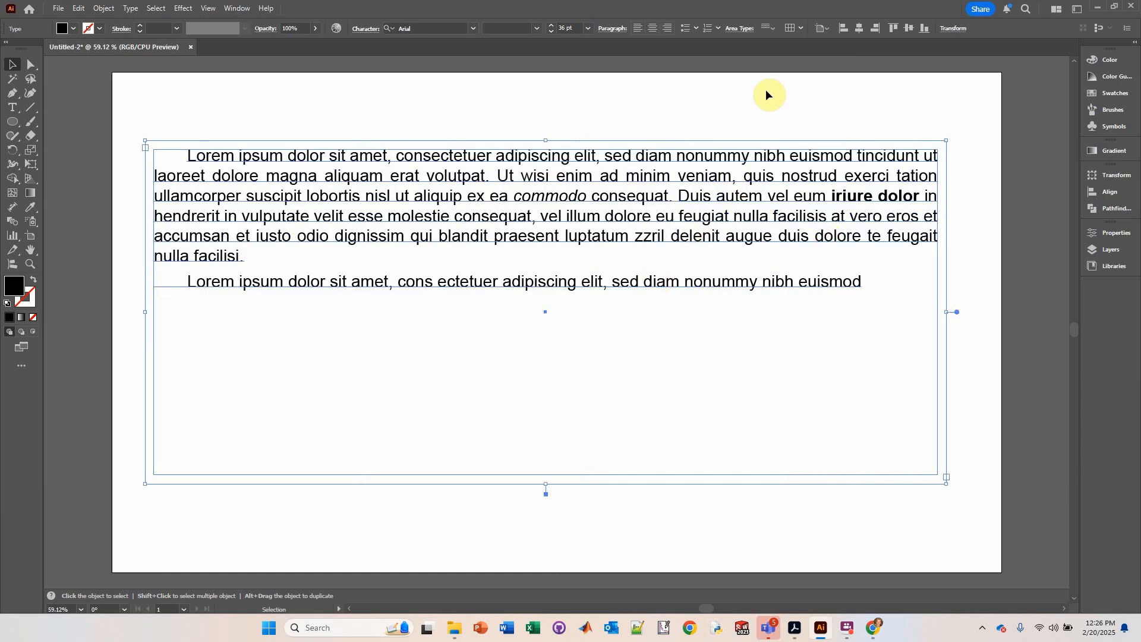
click(743, 28)
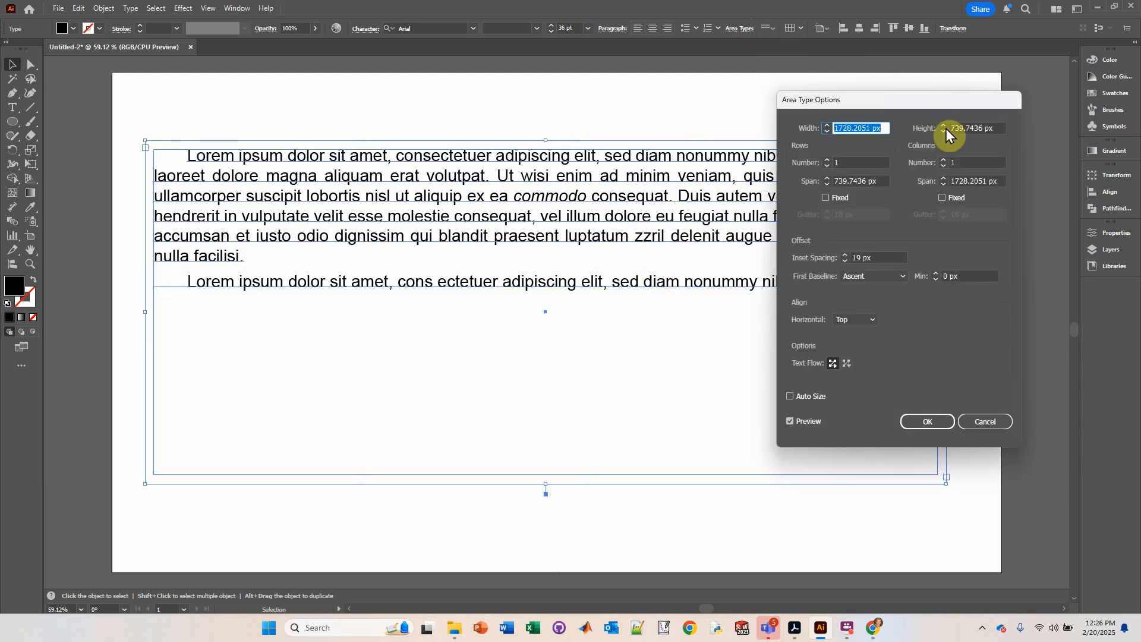
click(943, 159)
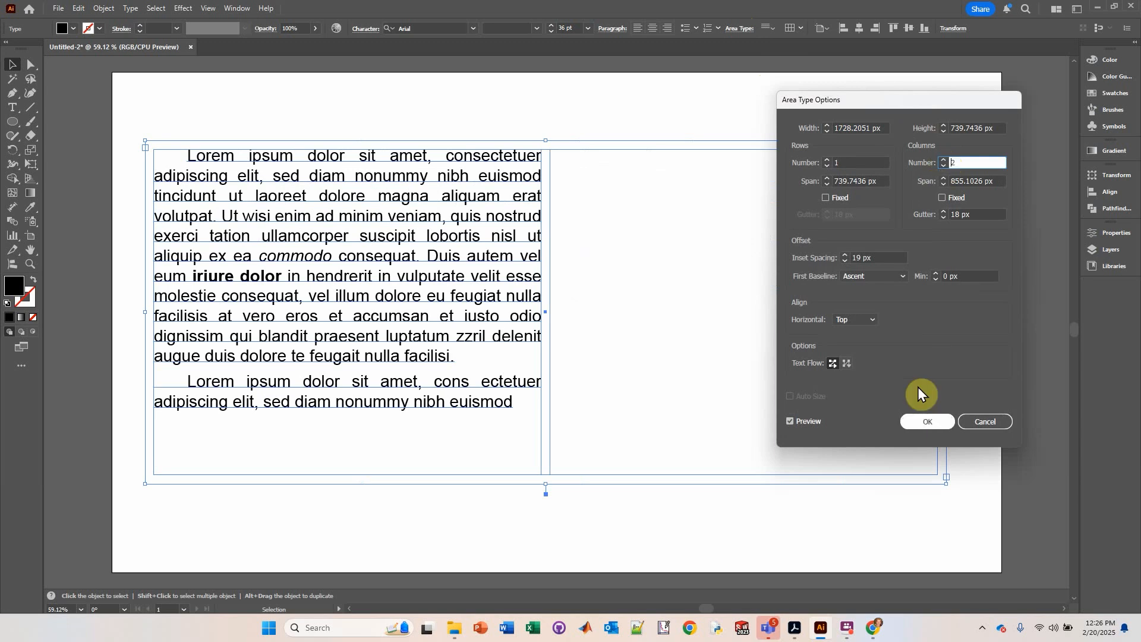
click(925, 420)
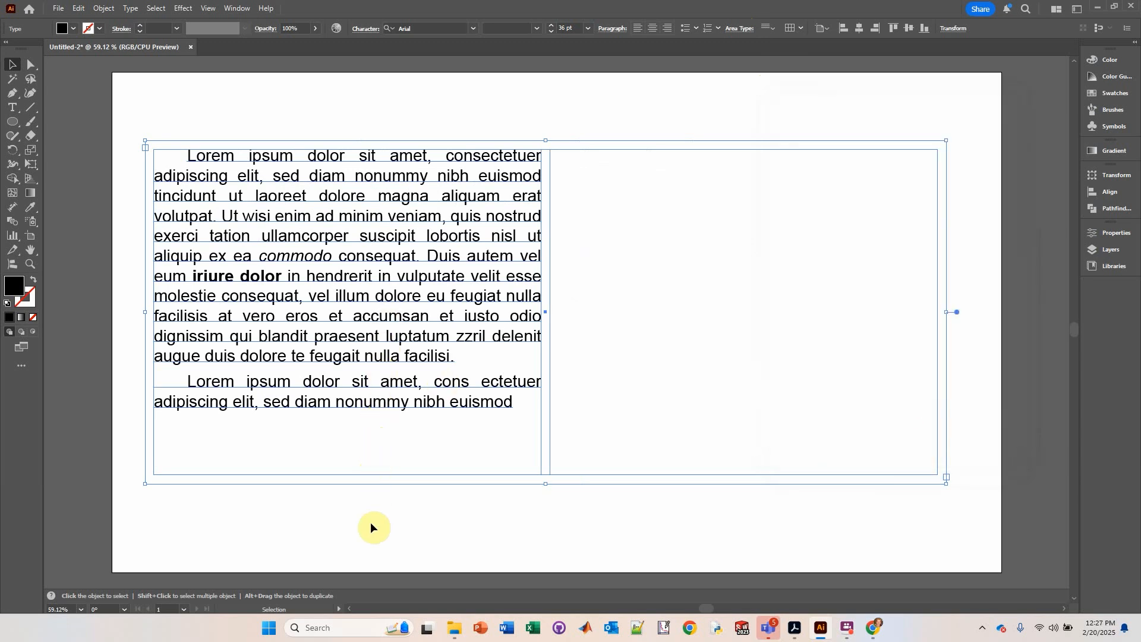
Step: Copy the text from "eum iriure dolor" to the end and paste it at the story's end so it flows into the second column
double_click(501, 399)
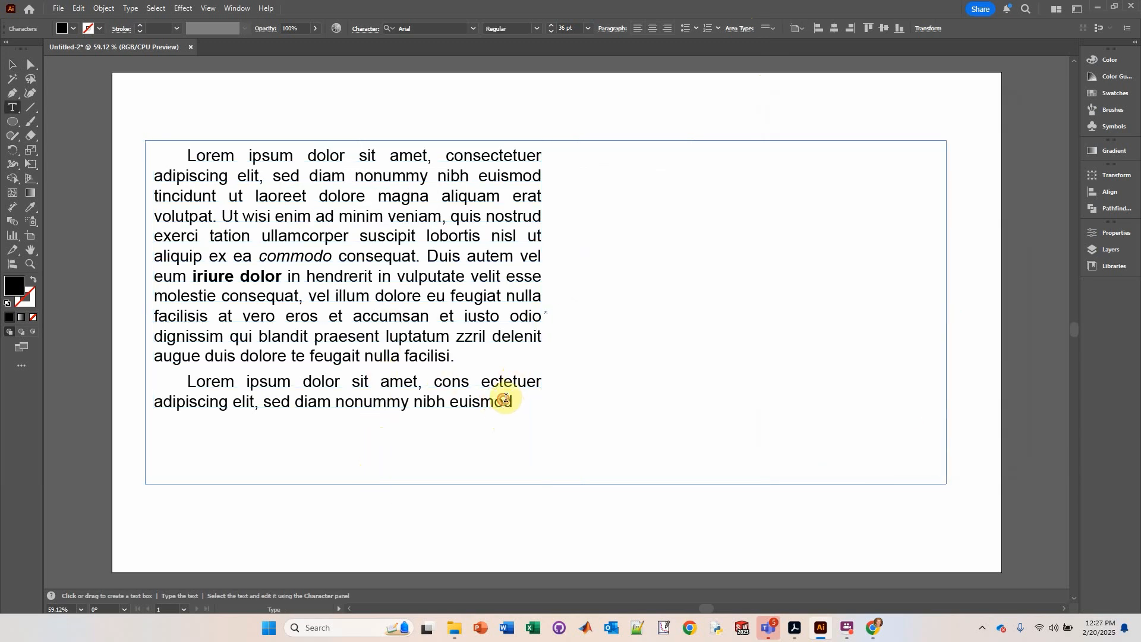
key(ctrl+a)
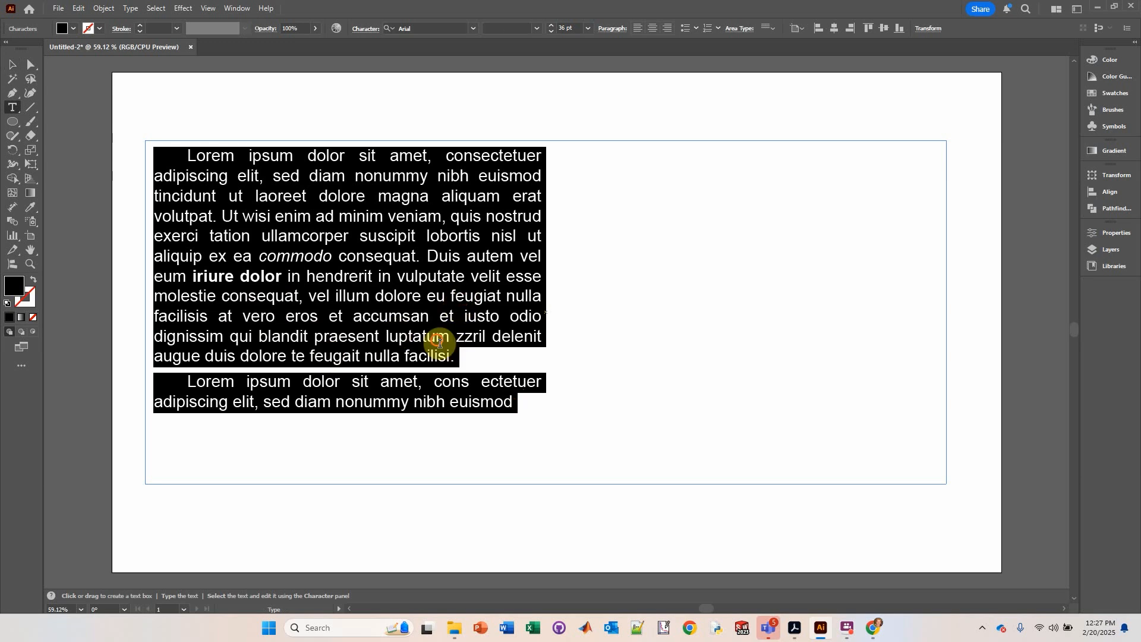
click(437, 336)
drag(510, 404, 155, 267)
key(ctrl+c)
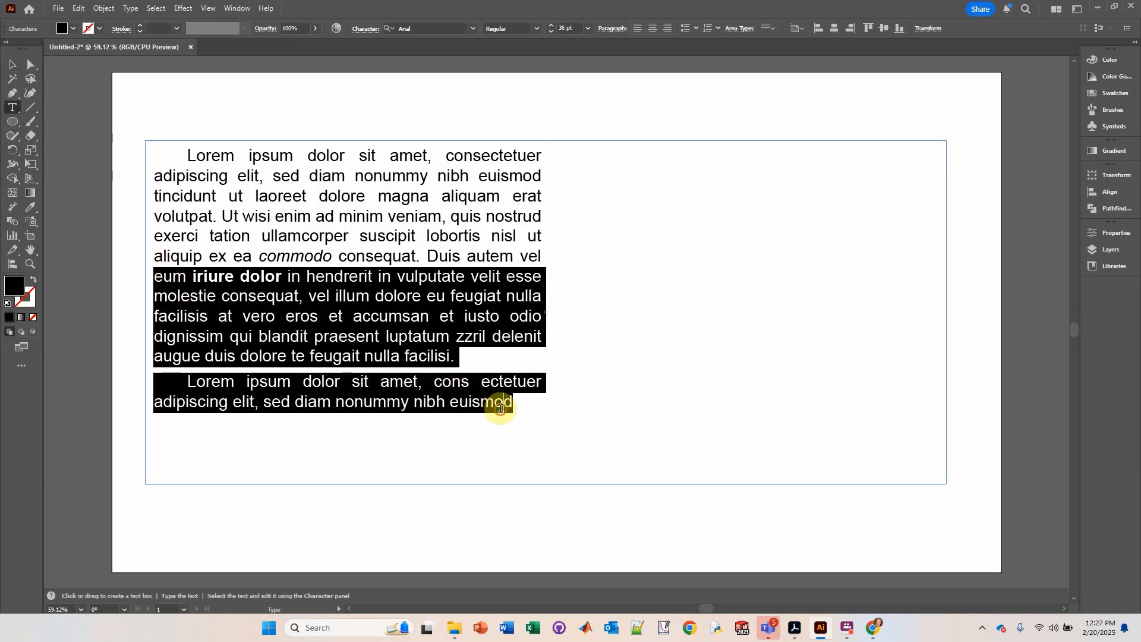
click(520, 407)
key(ctrl+v)
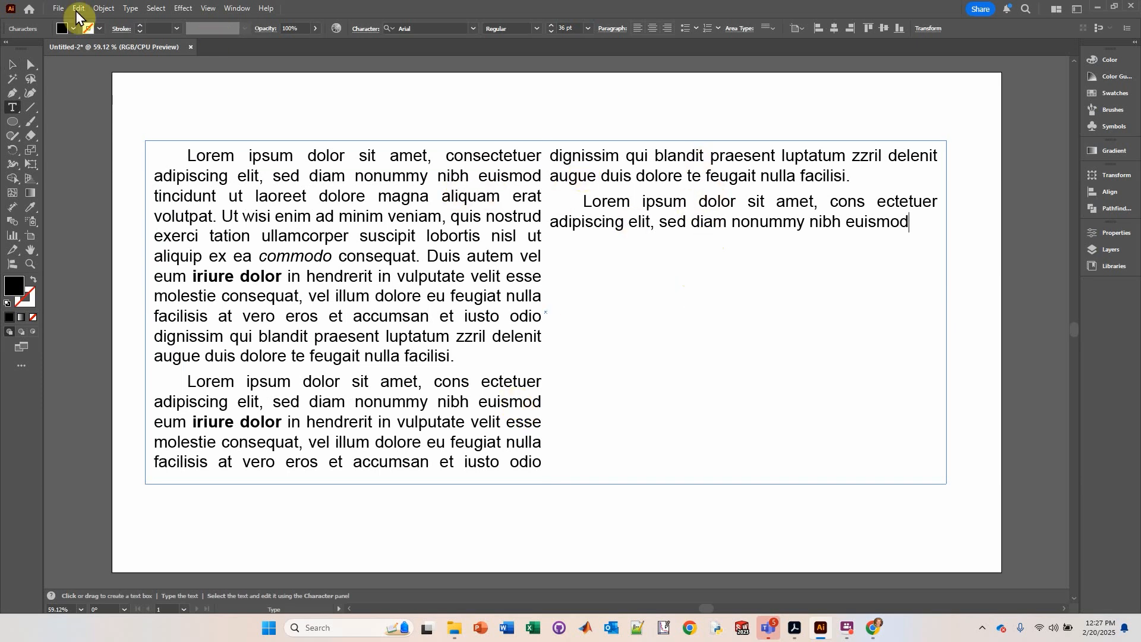
Step: Increase the column gutter to 37 px in Area Type Options, then deselect the text box
click(17, 69)
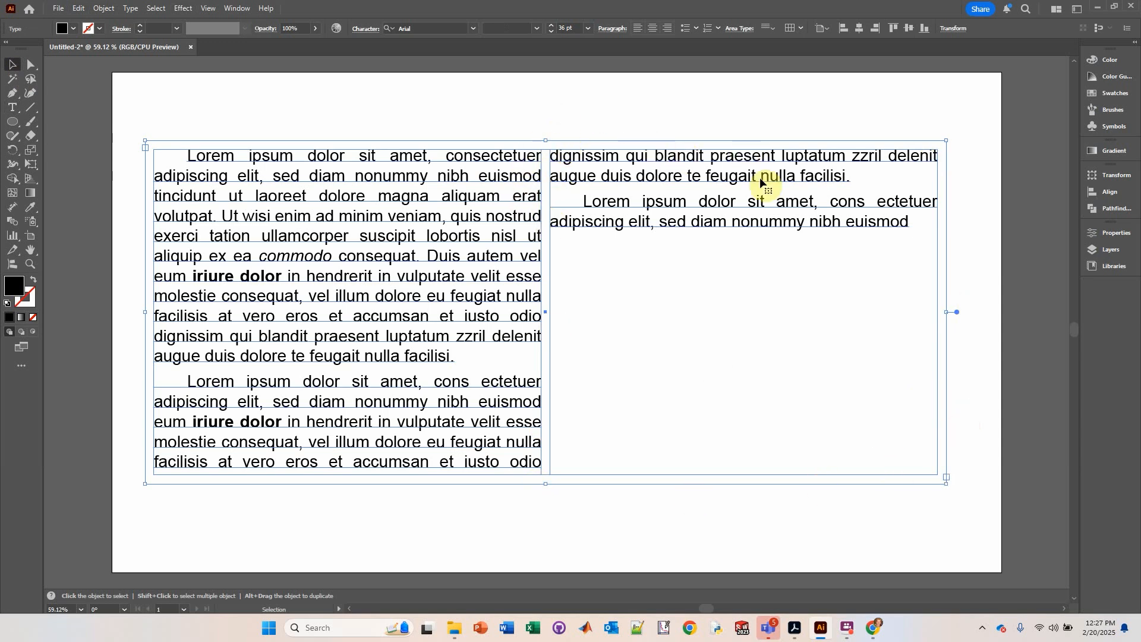
click(740, 31)
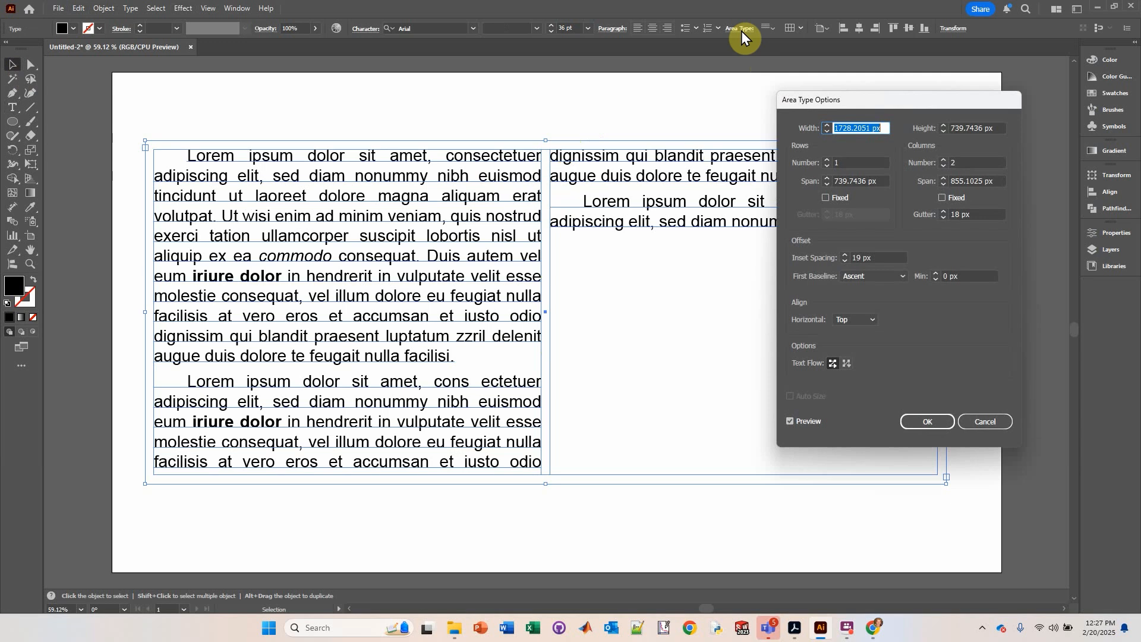
click(943, 213)
click(943, 212)
click(943, 212)
click(943, 213)
click(943, 212)
click(942, 212)
click(942, 212)
click(943, 211)
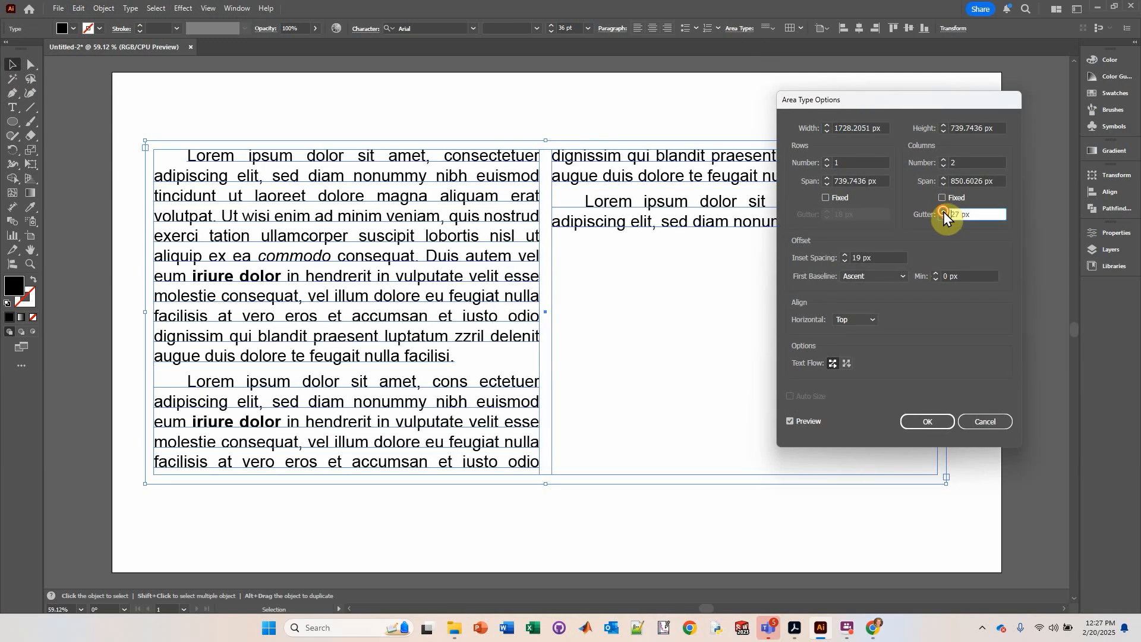
click(943, 211)
click(943, 212)
click(942, 211)
click(942, 211)
click(943, 212)
click(942, 212)
click(943, 211)
click(943, 211)
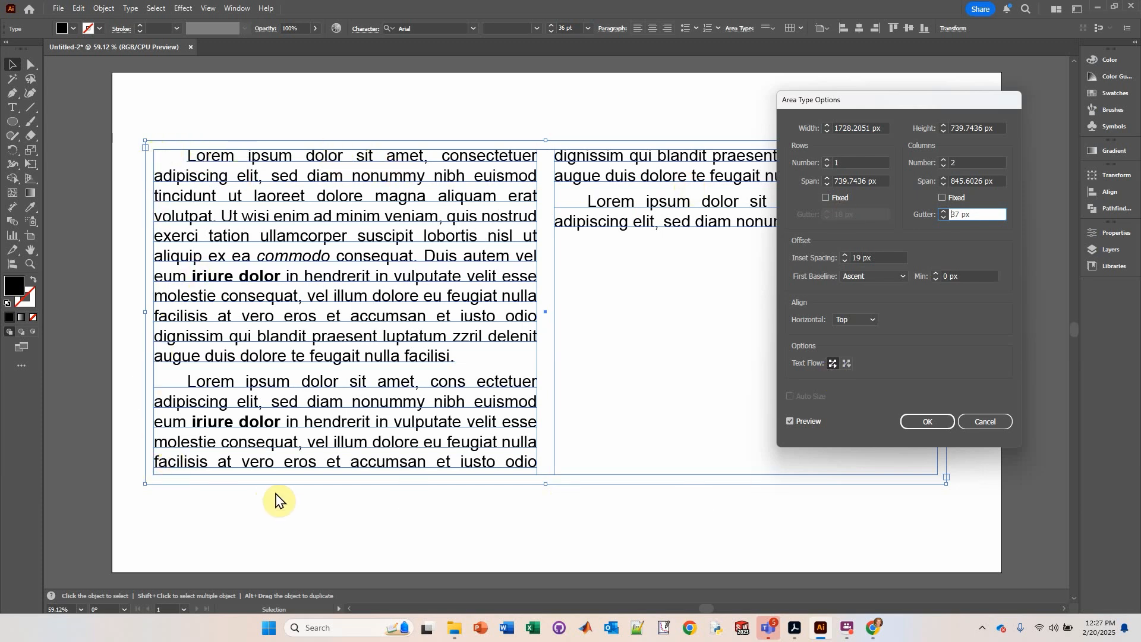
click(925, 422)
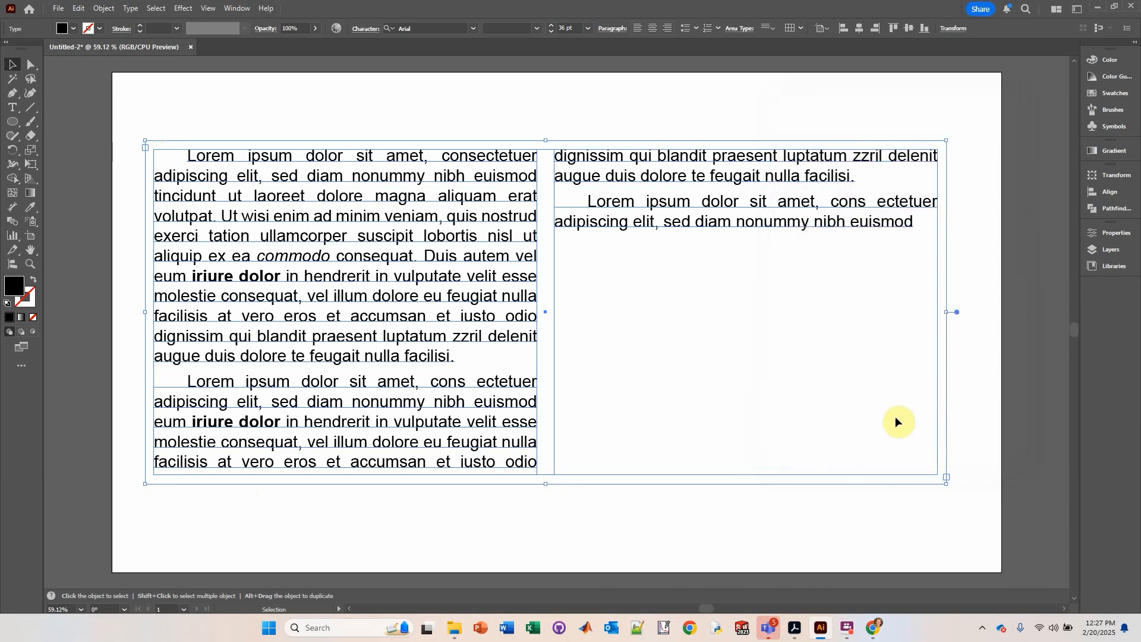
click(195, 116)
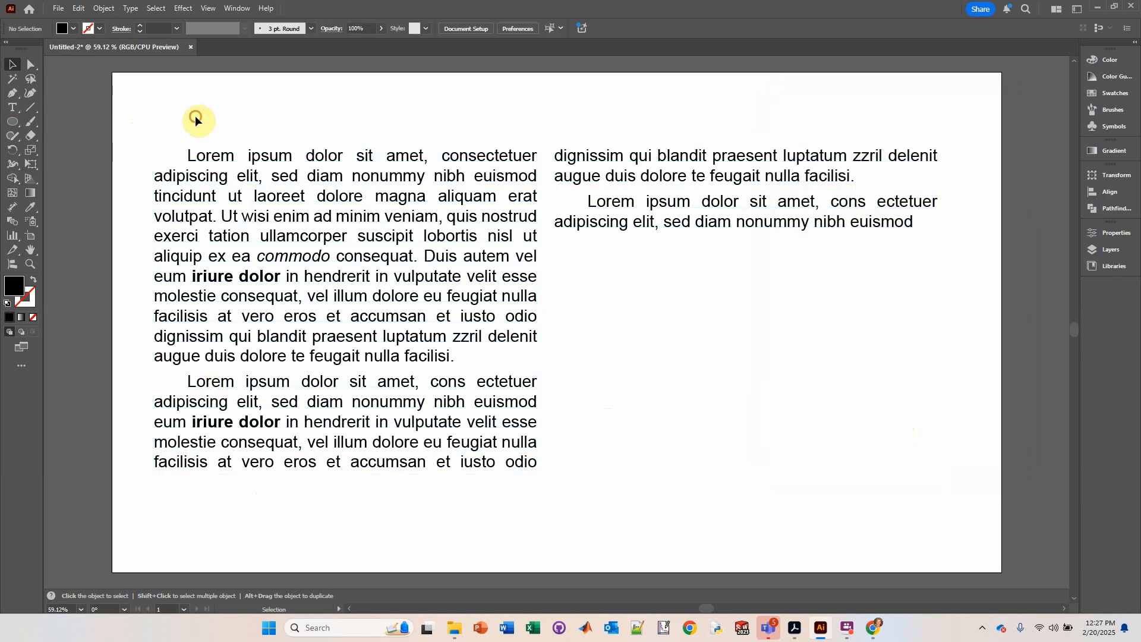